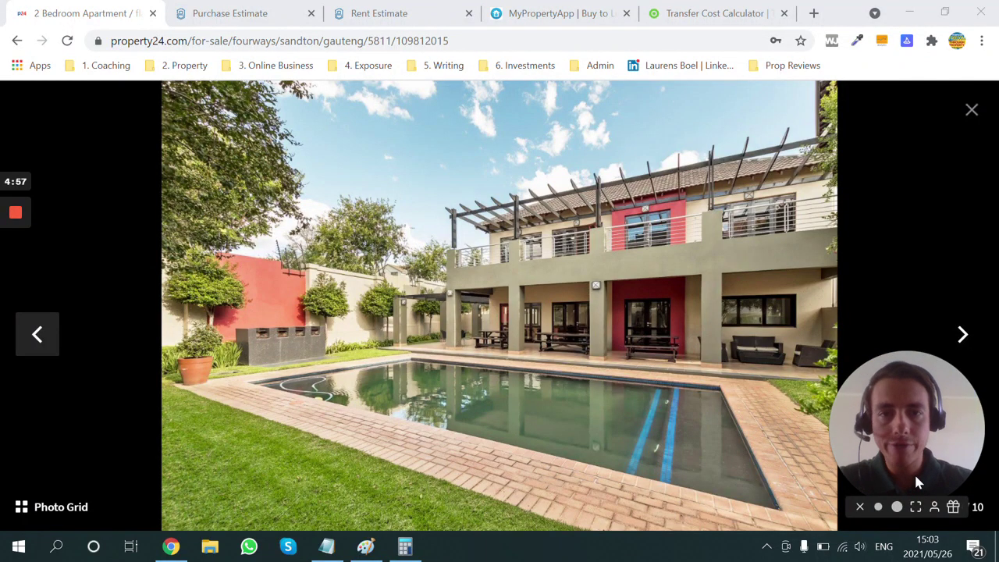
Step: Check the average rent in the Rent Estimate, then switch to Calculator and multiply 8100 by 12 for the annual rent
click(382, 13)
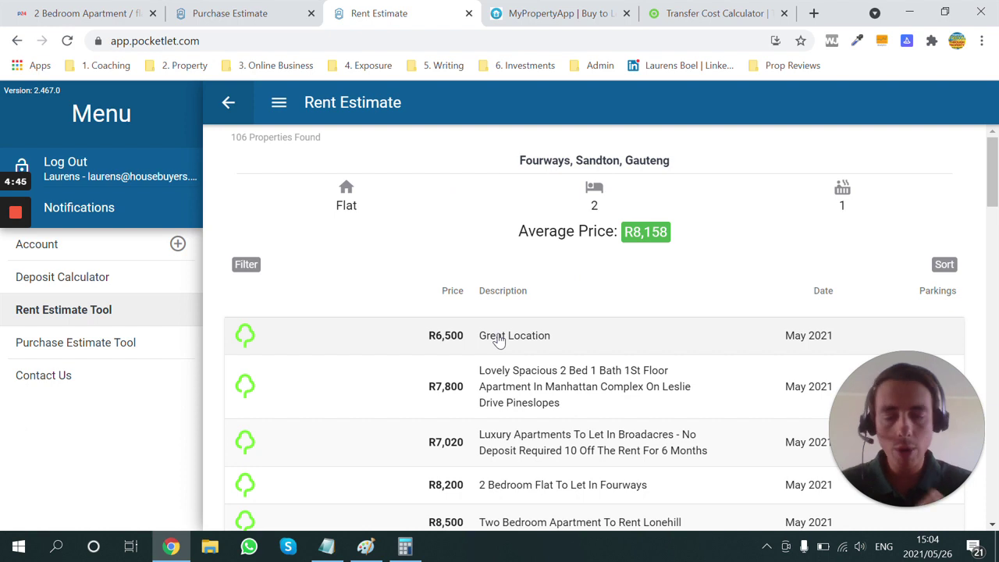
click(406, 548)
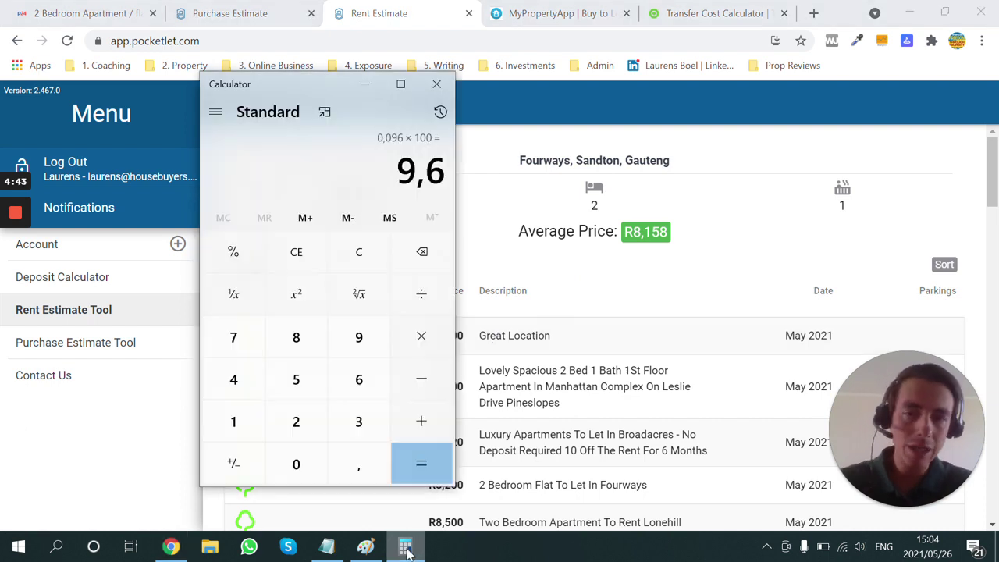
drag(325, 89, 204, 93)
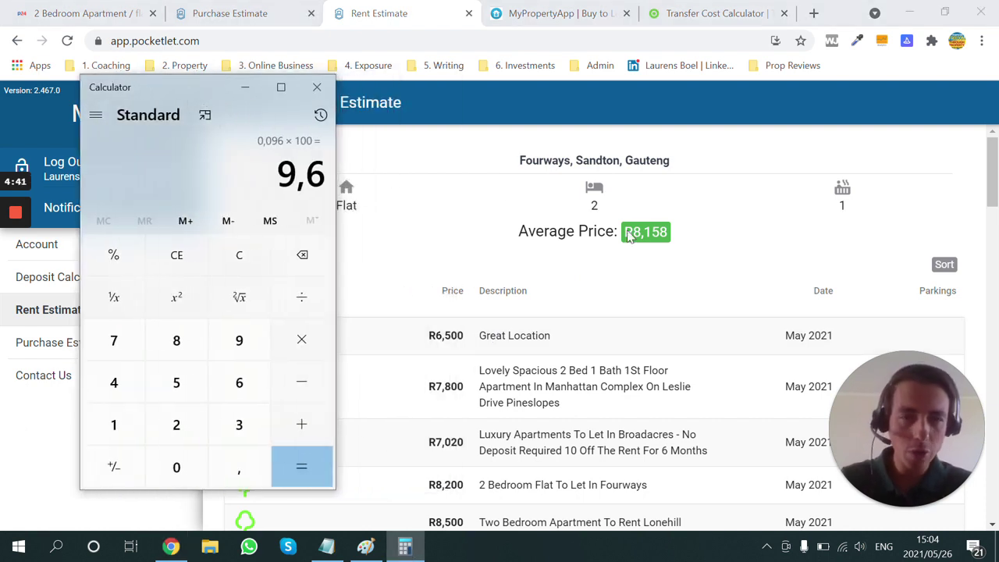
text(8100)
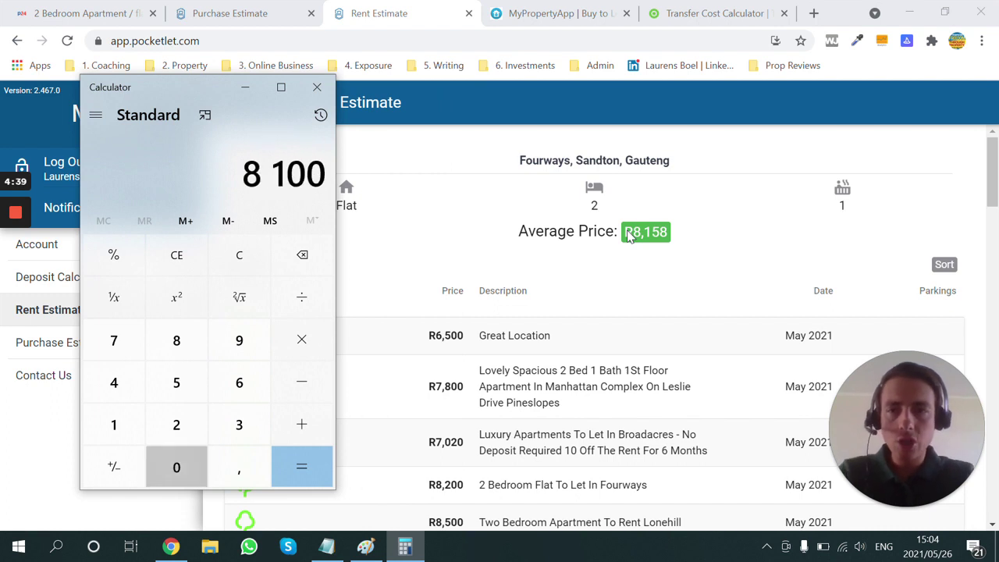
key(asterisk)
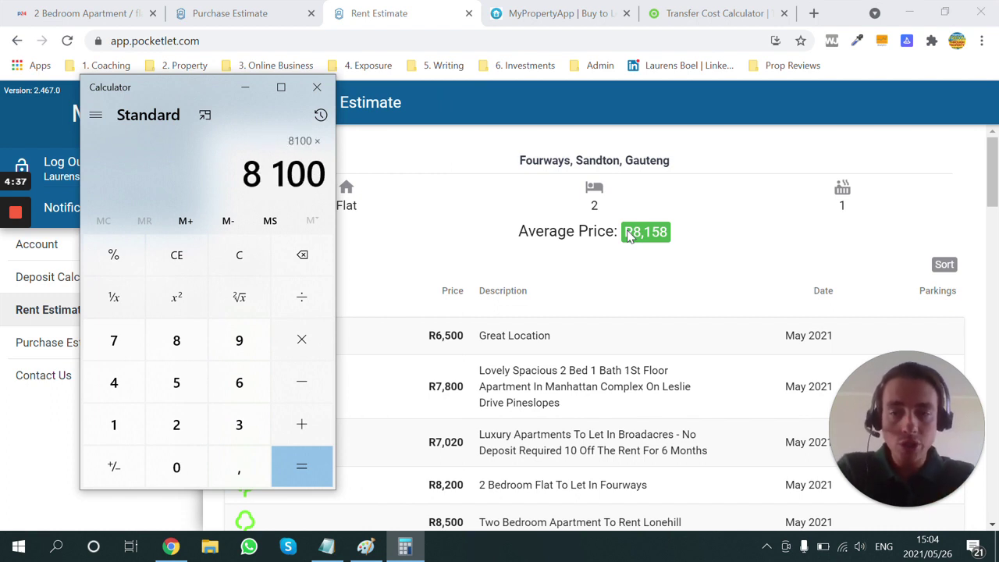
text(12)
key(Return)
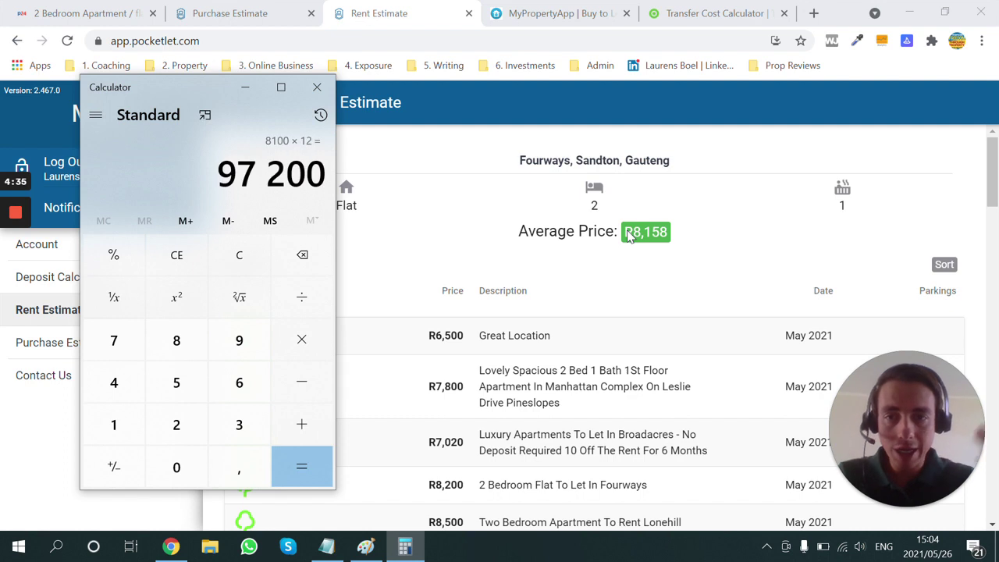
Step: Check the Purchase Estimate's average price and, in Calculator, divide the annual rent by 1,000,000 and multiply by 10 twice for the percentage yield
click(263, 9)
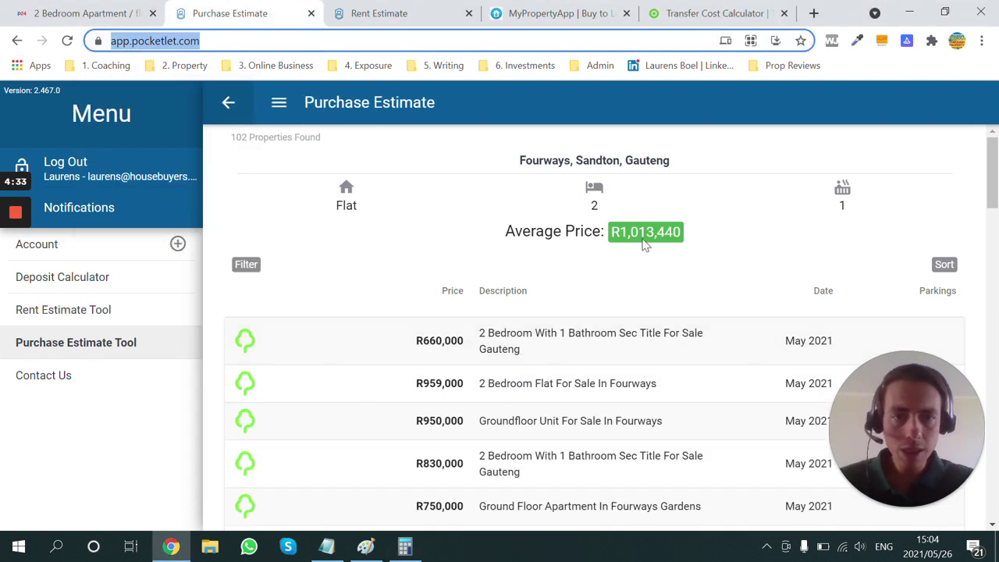
click(702, 242)
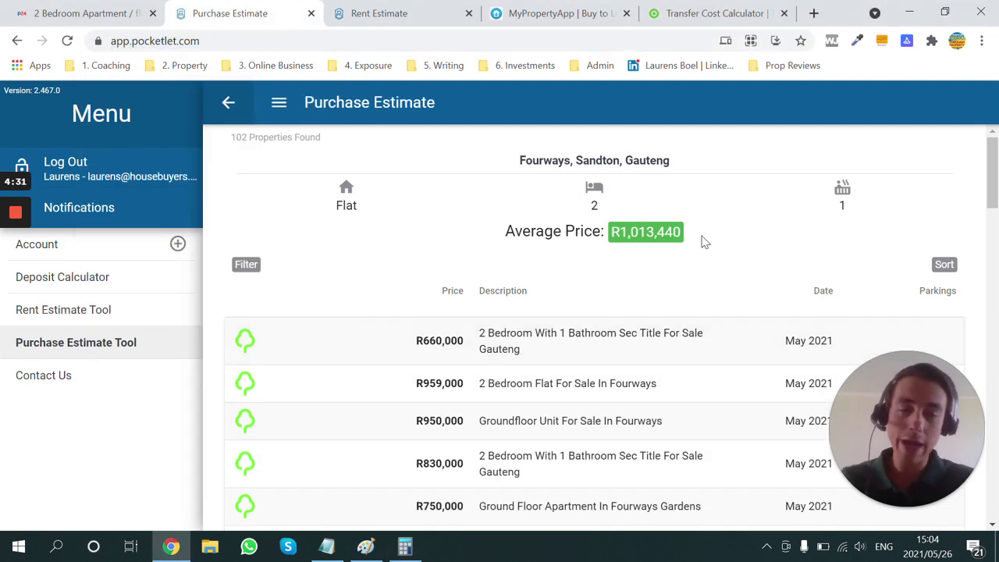
key(alt+Tab)
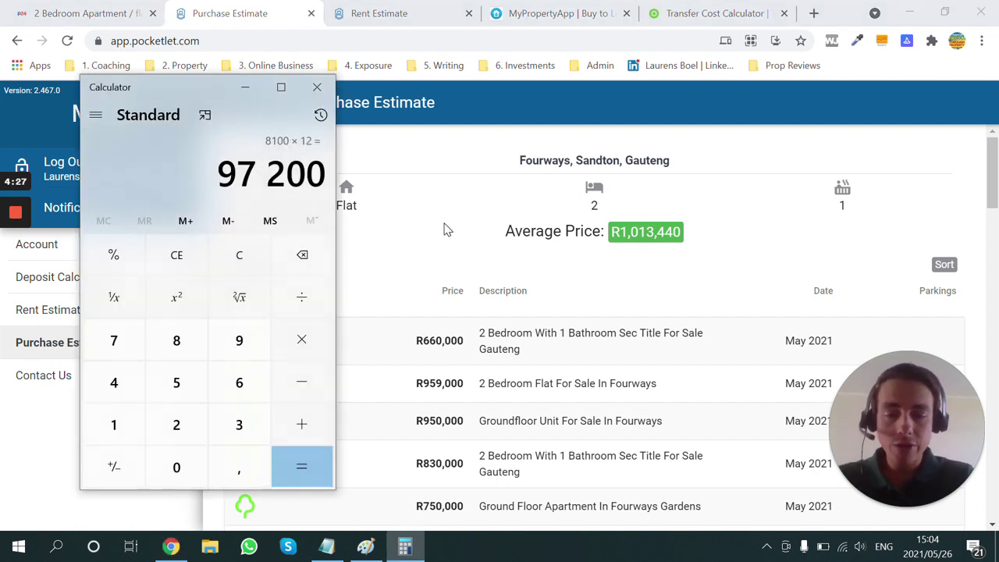
text(/10000)
text(000)
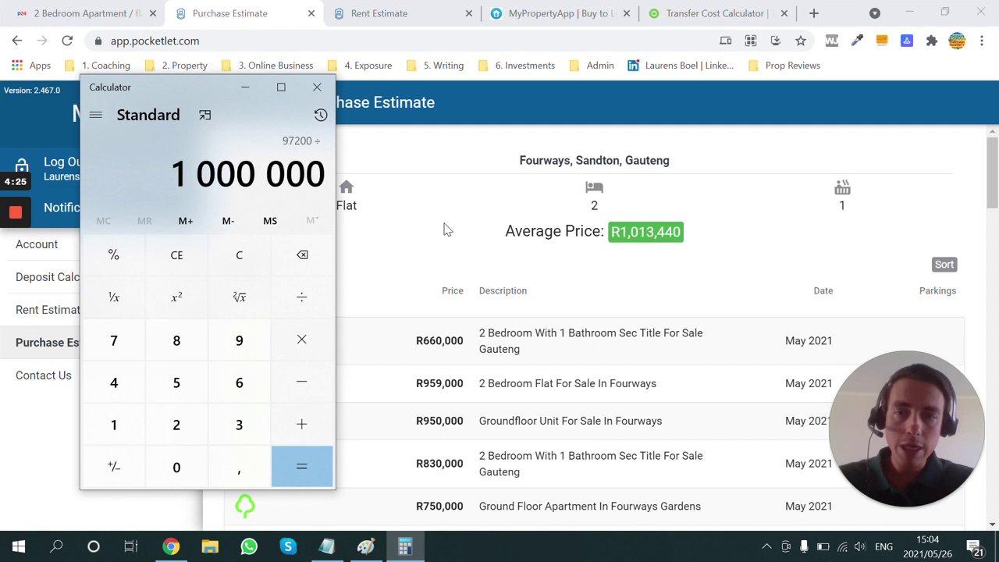
key(Return)
text(*10-)
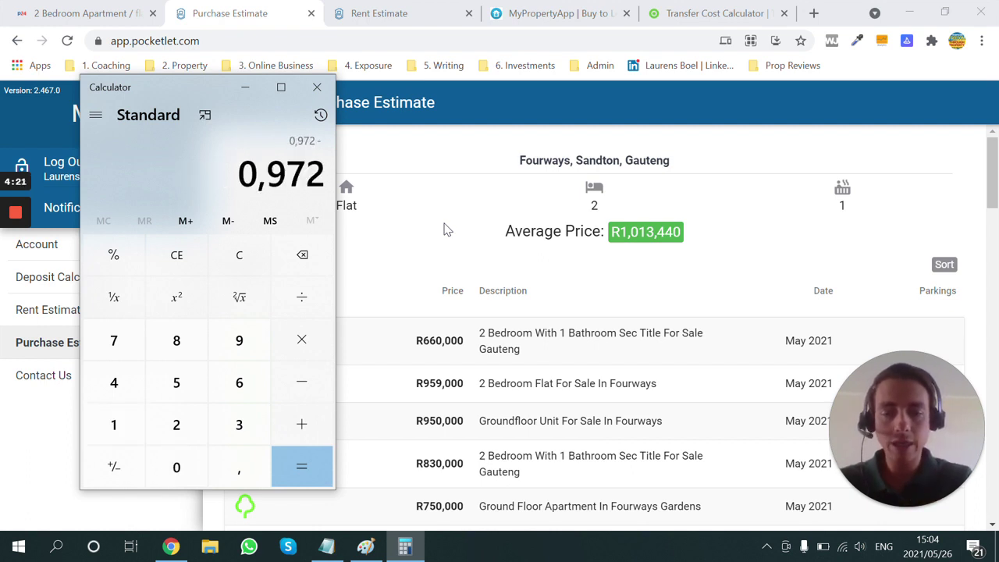
text(*1)
text(0)
key(Return)
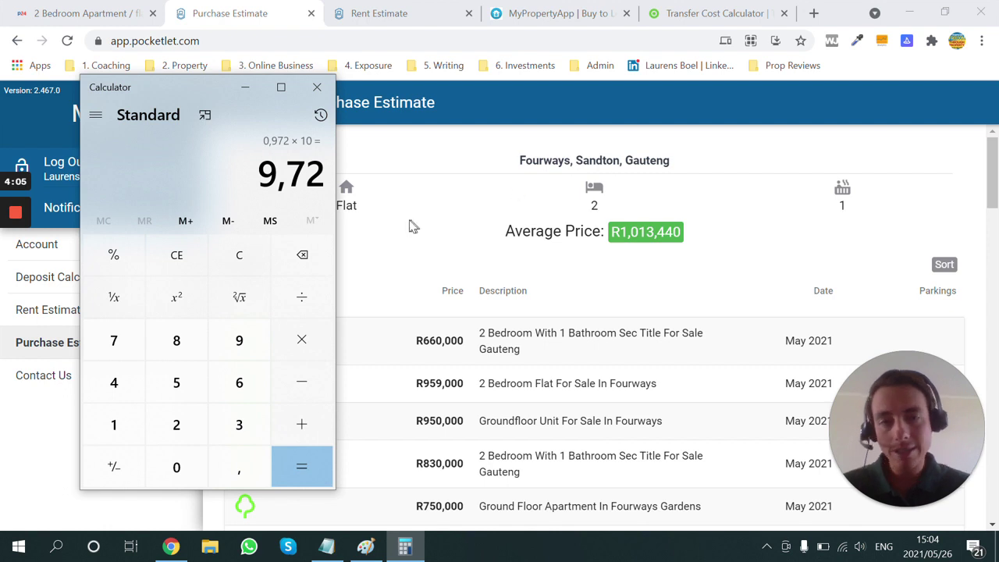
Step: Return to the Fourways apartment listing in the browser and examine all its photos from the first to the last
click(409, 225)
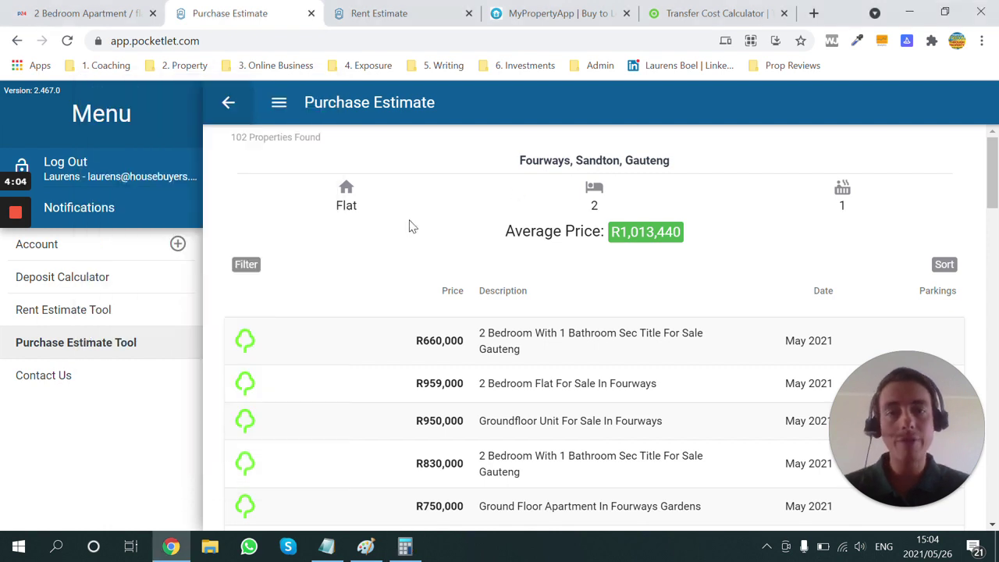
click(105, 13)
key(Right)
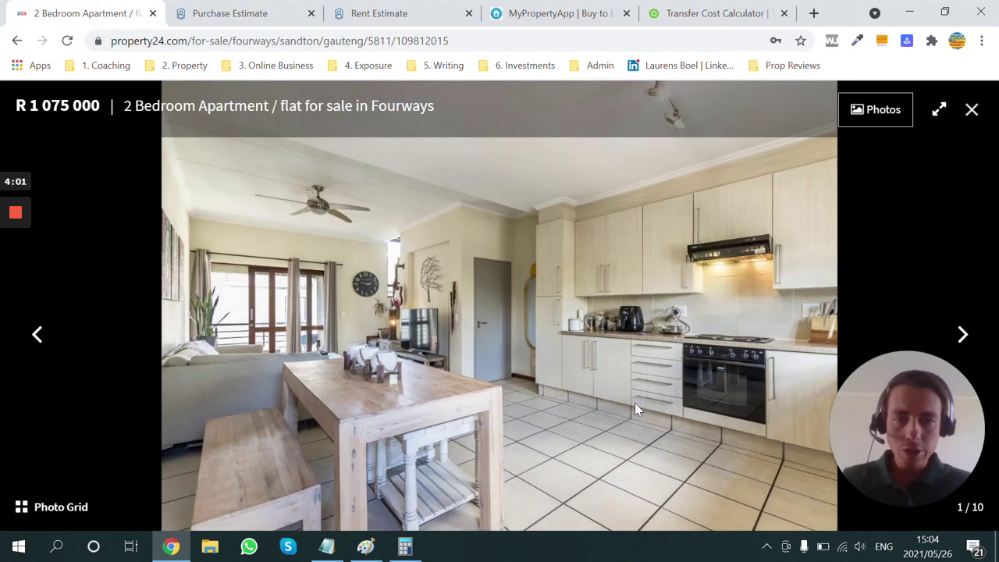
key(Right)
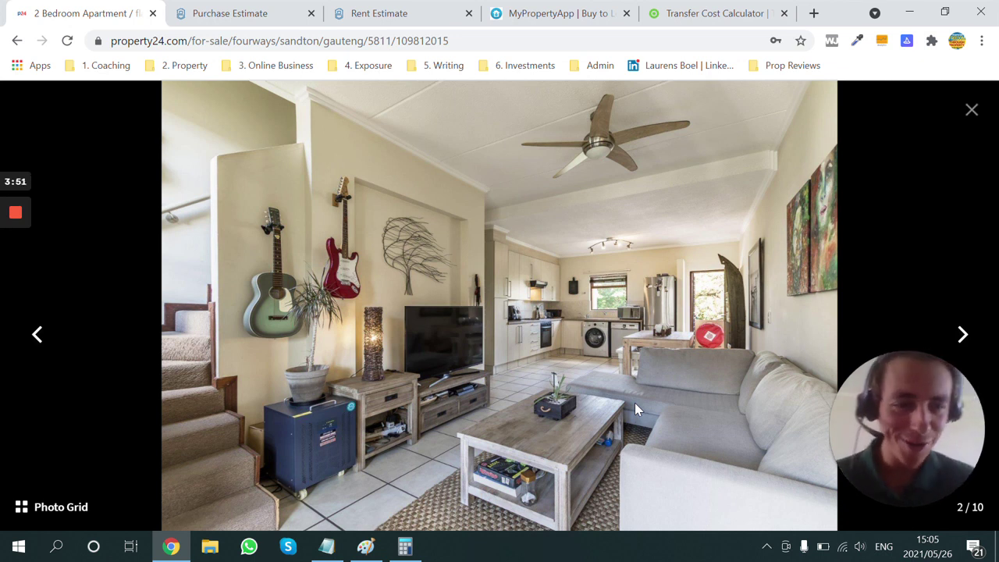
key(Right)
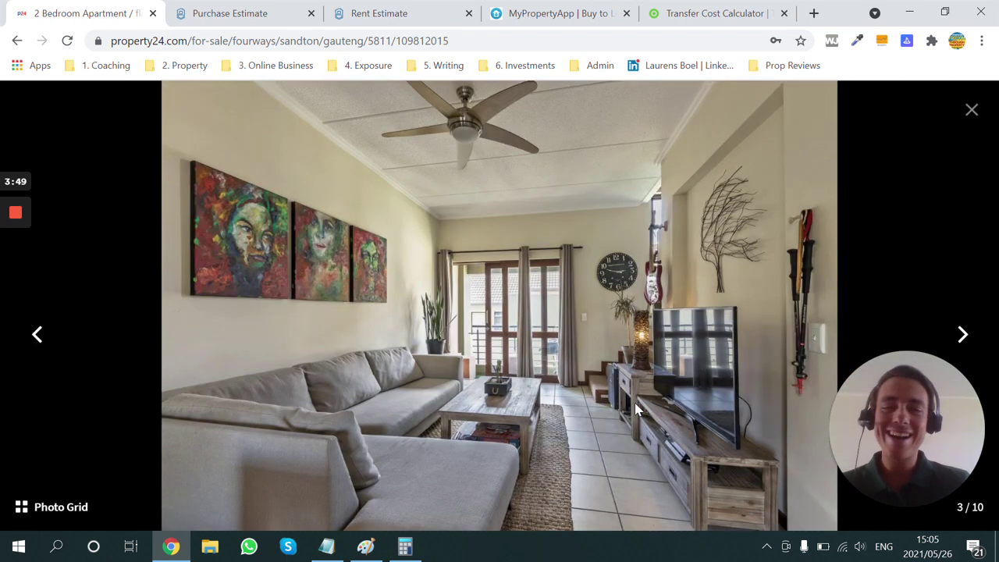
key(Right)
key(Right)
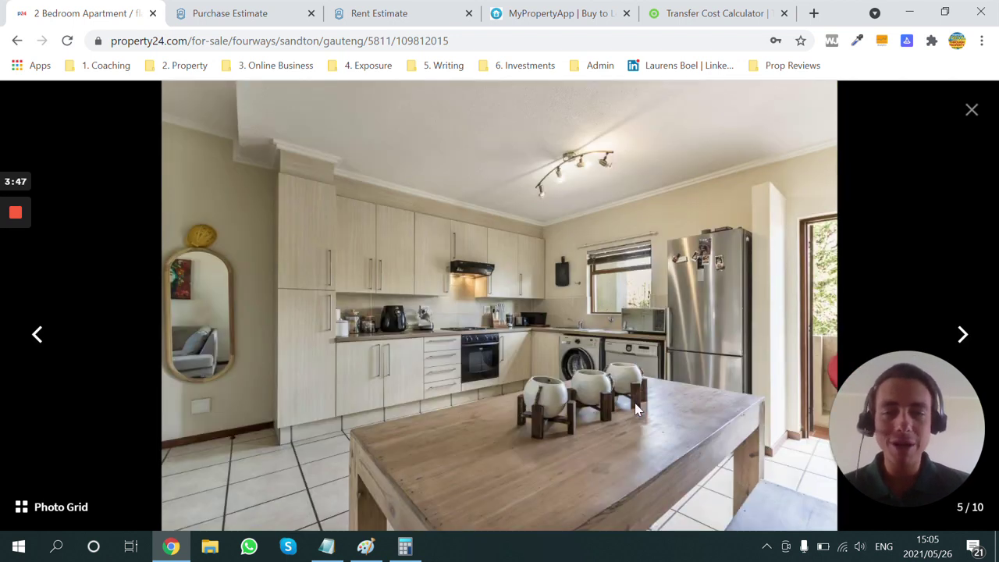
key(Right)
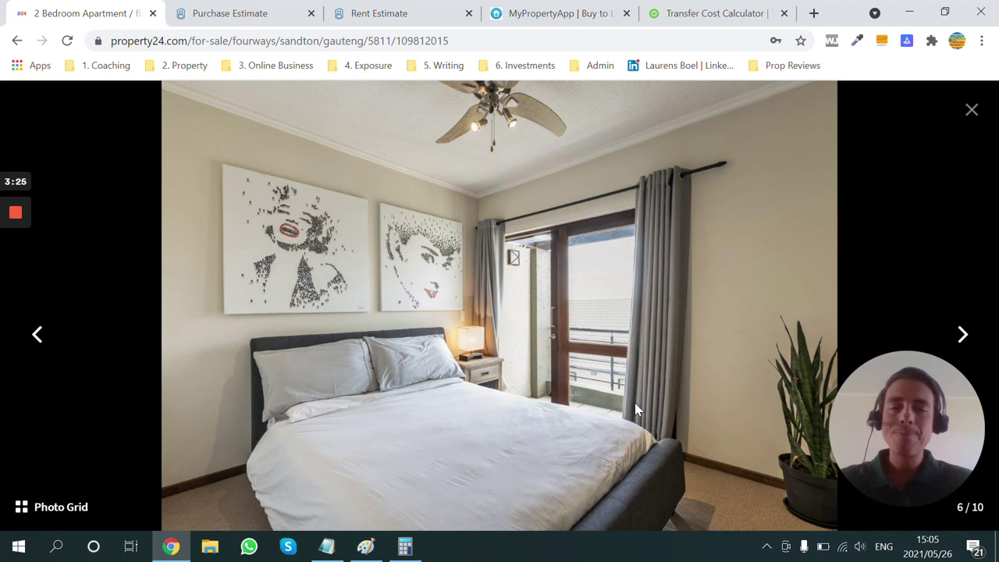
key(Right)
key(Right)
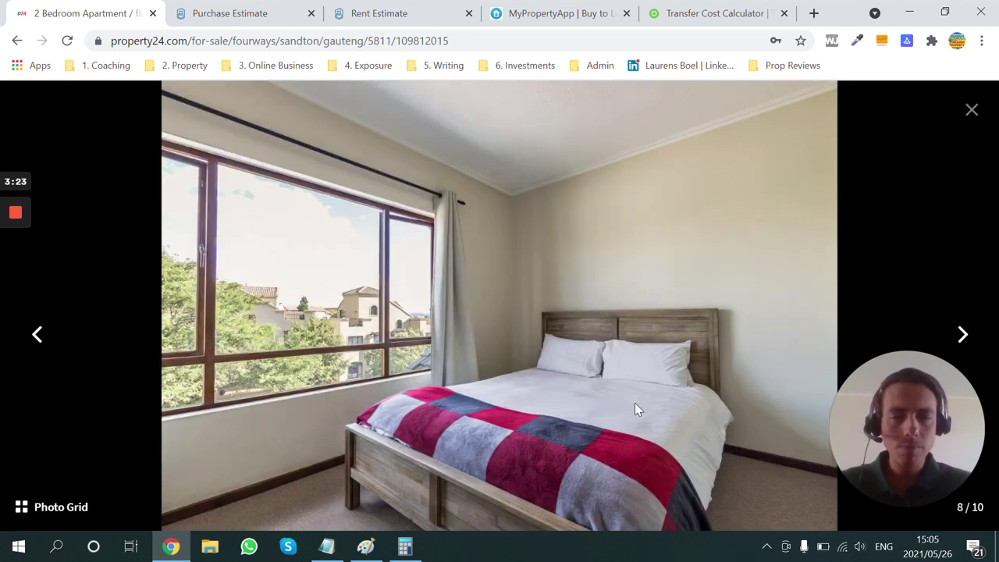
key(Right)
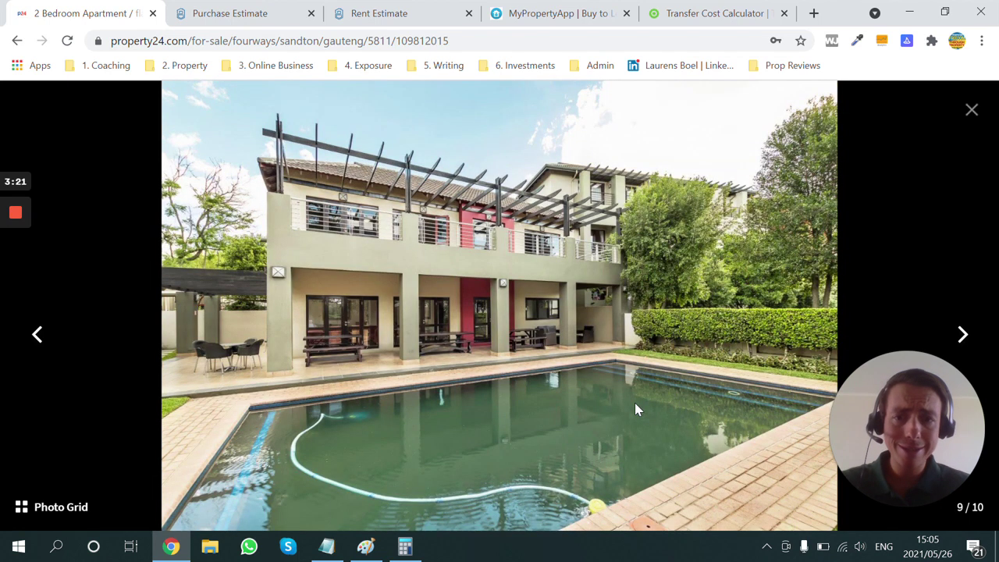
key(Right)
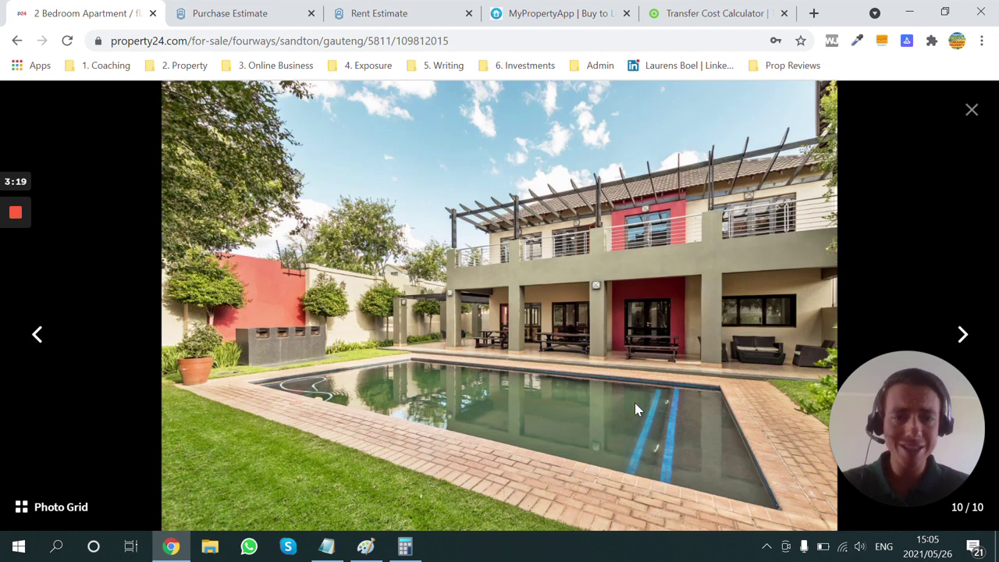
Step: In the MyPropertyApp Buy To Let analysis, set the asking price to 1,075,000
click(579, 13)
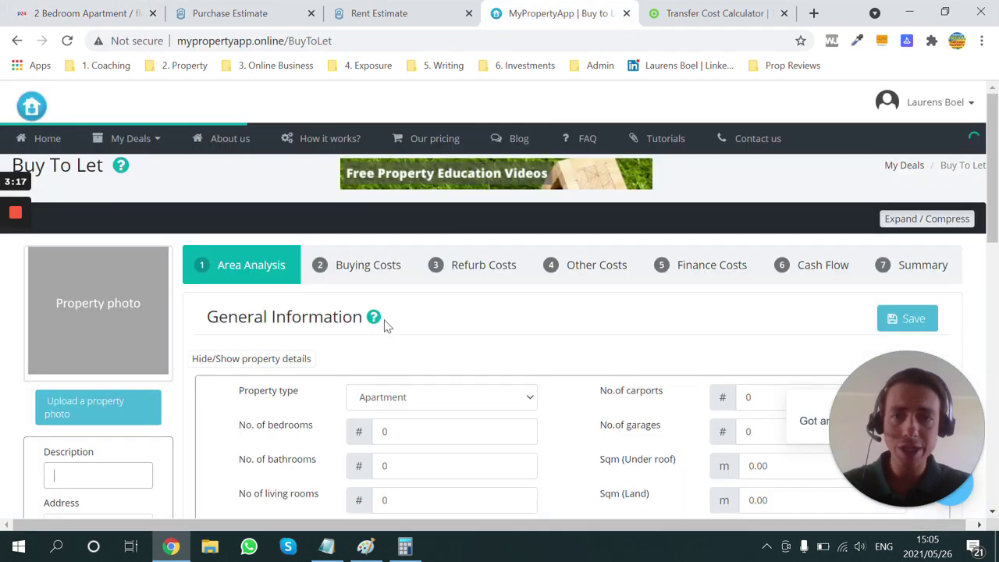
click(880, 218)
scroll(375, 300, down, 1)
click(382, 375)
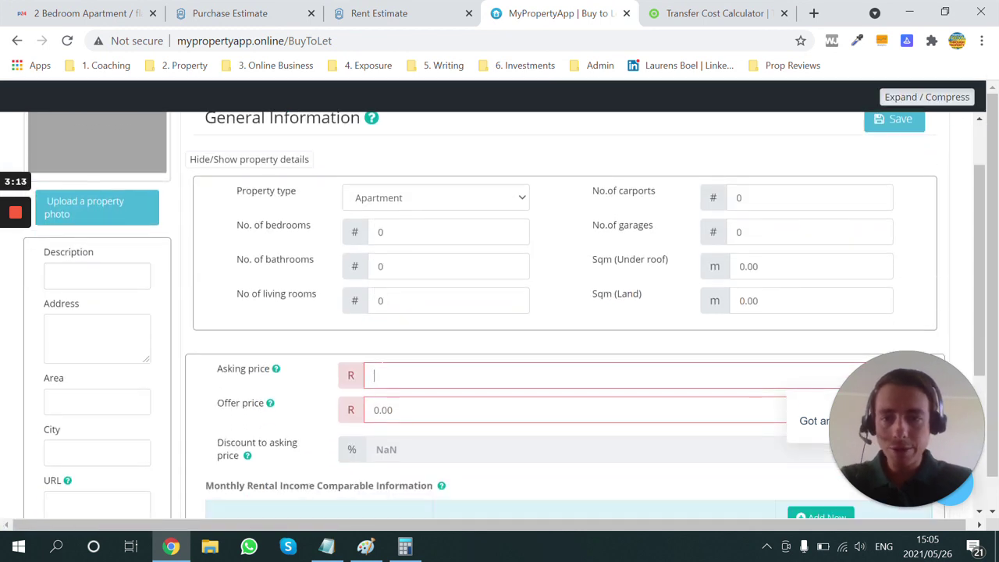
text(10,750,000)
key(Tab)
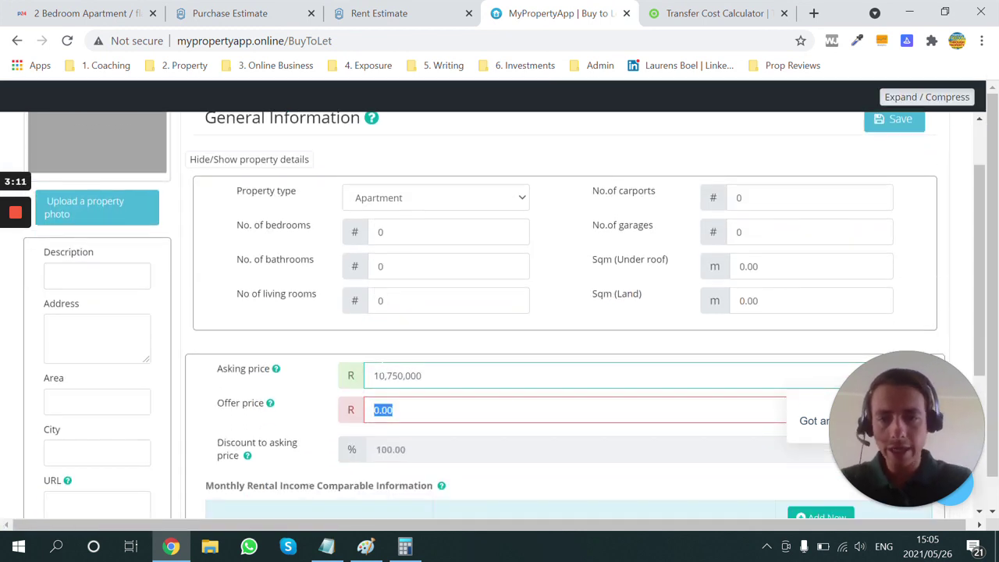
scroll(382, 374, down, 1)
key(shift+Tab)
key(BackSpace)
key(Tab)
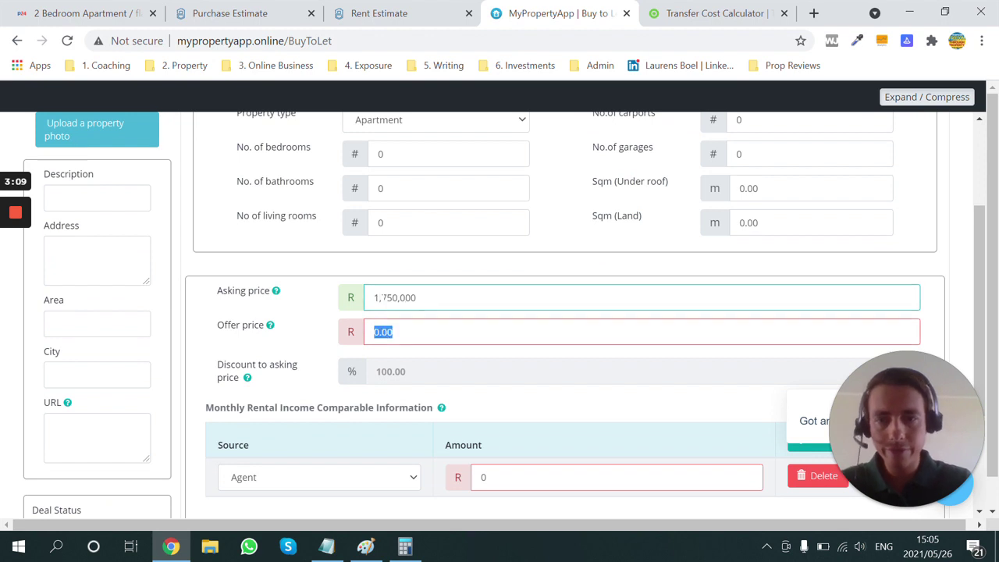
click(387, 298)
key(BackSpace)
text(0)
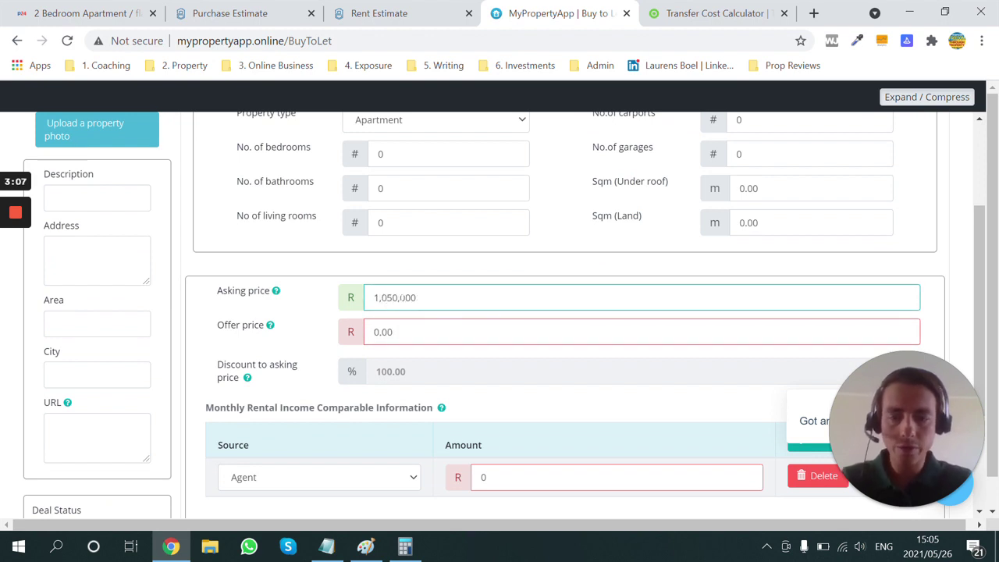
key(Delete)
text(75)
key(Tab)
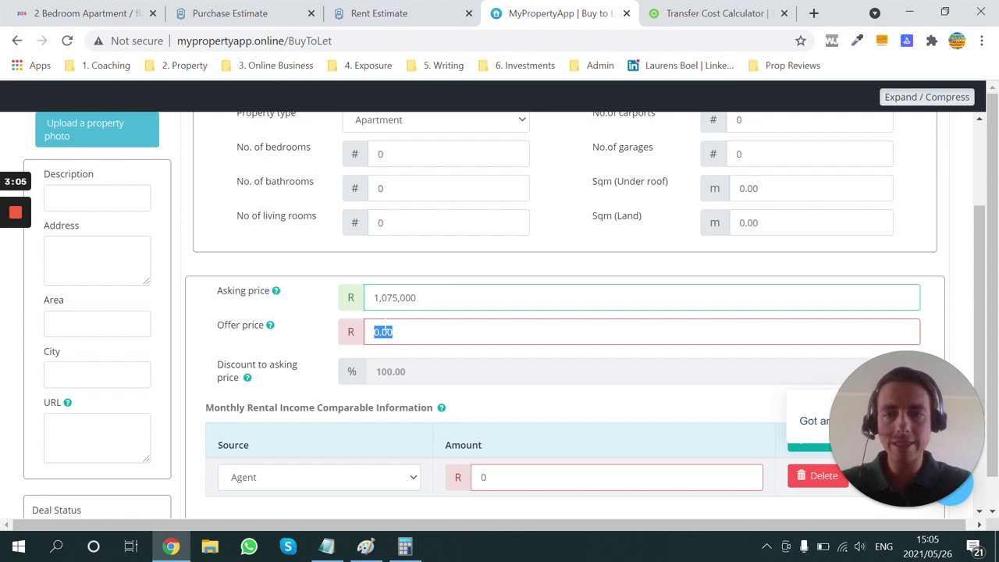
Step: Set the offer price to 1,020,000 and check the resulting discount to the asking price
scroll(402, 344, down, 1)
text(1,0)
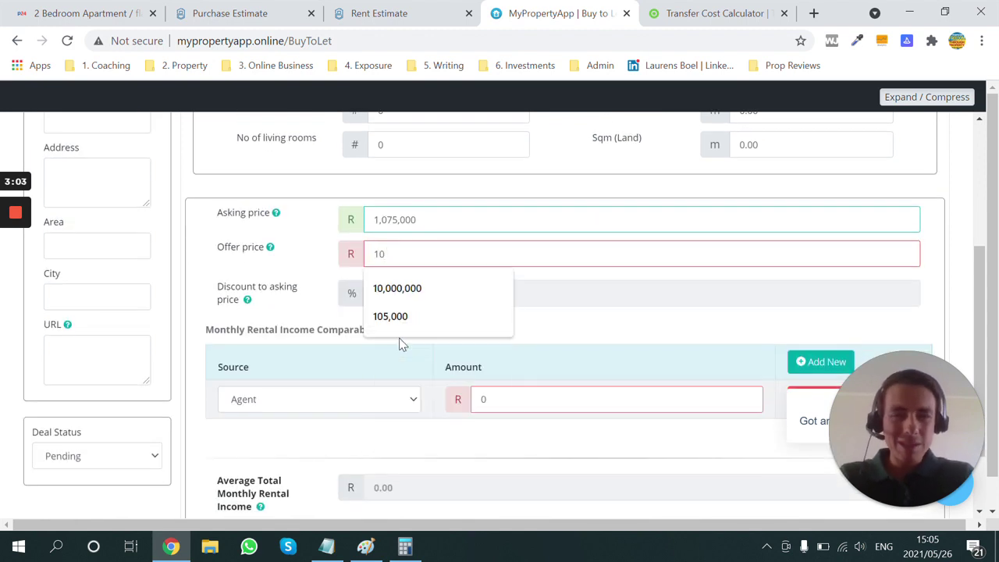
text(20,000)
key(Tab)
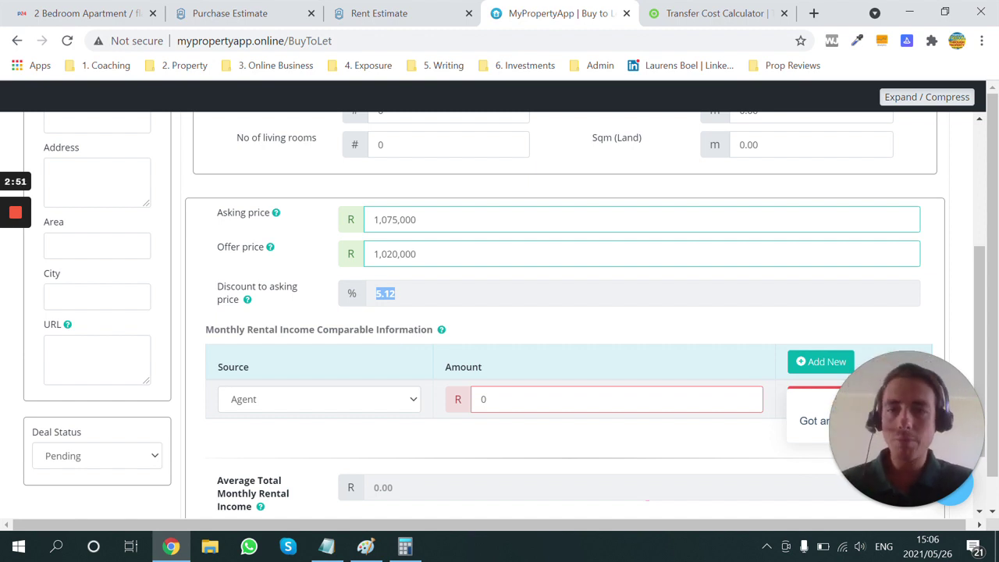
click(428, 293)
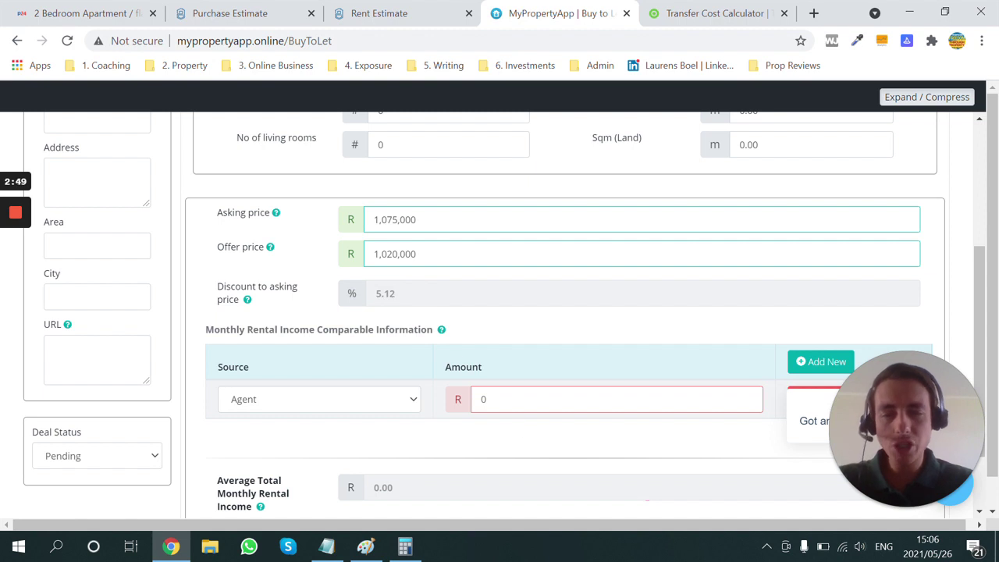
Step: Enter 8,150 as the Agent amount in the monthly rental income comparables and check the average
click(517, 409)
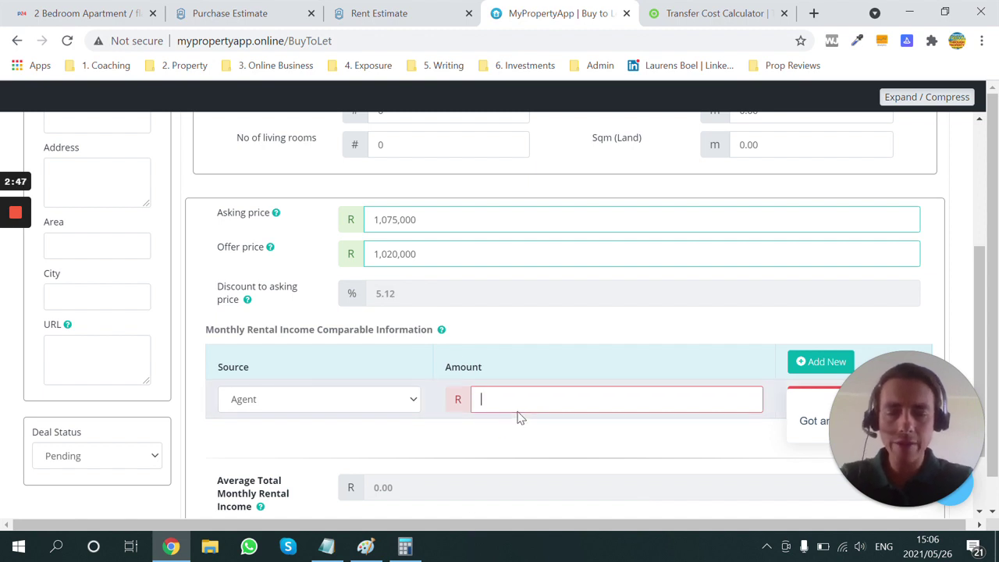
text(8150)
key(Tab)
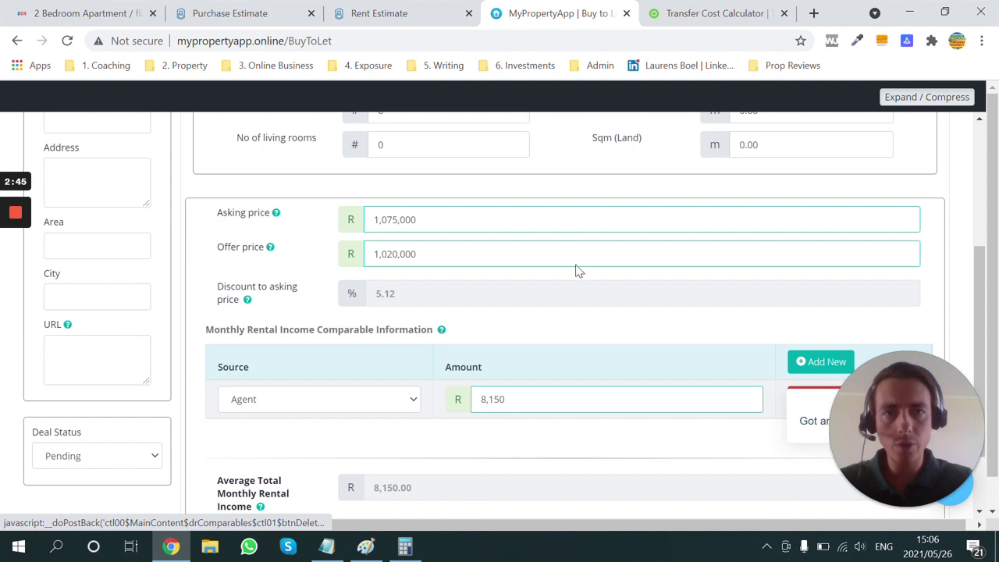
scroll(678, 327, down, 1)
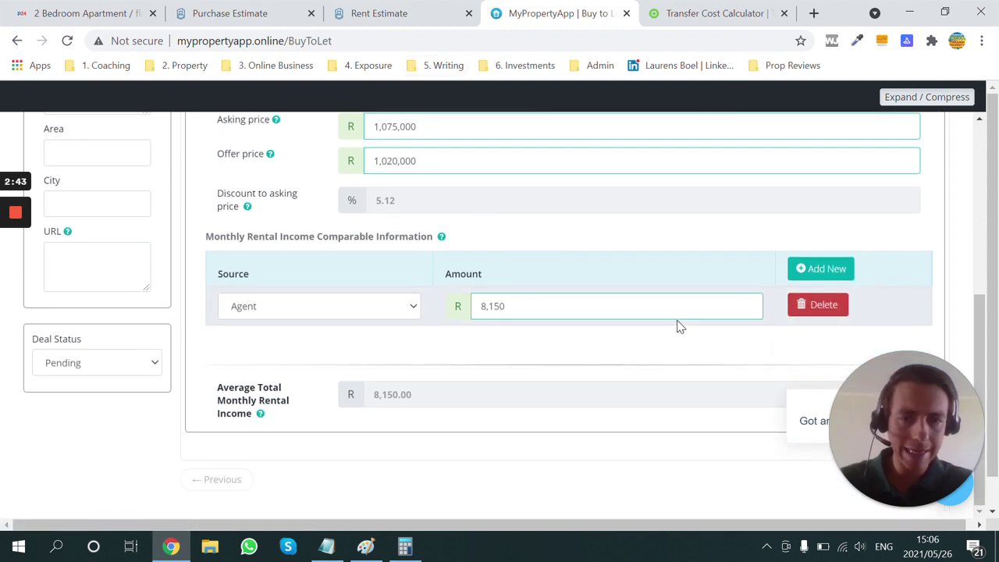
Step: Open the Buying Costs section of the deal and bring up the ooba transfer cost calculator
scroll(678, 326, up, 4)
click(374, 142)
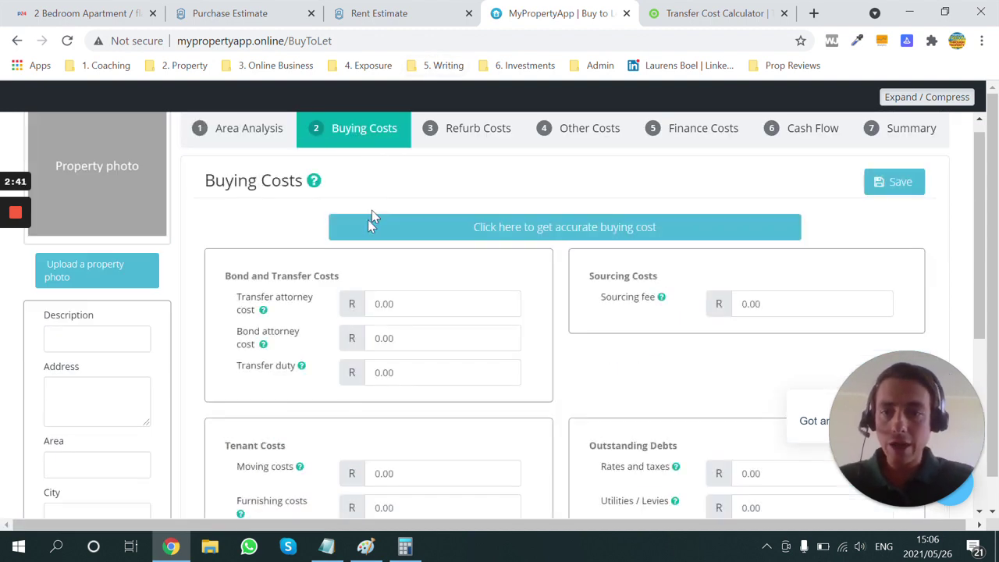
click(755, 11)
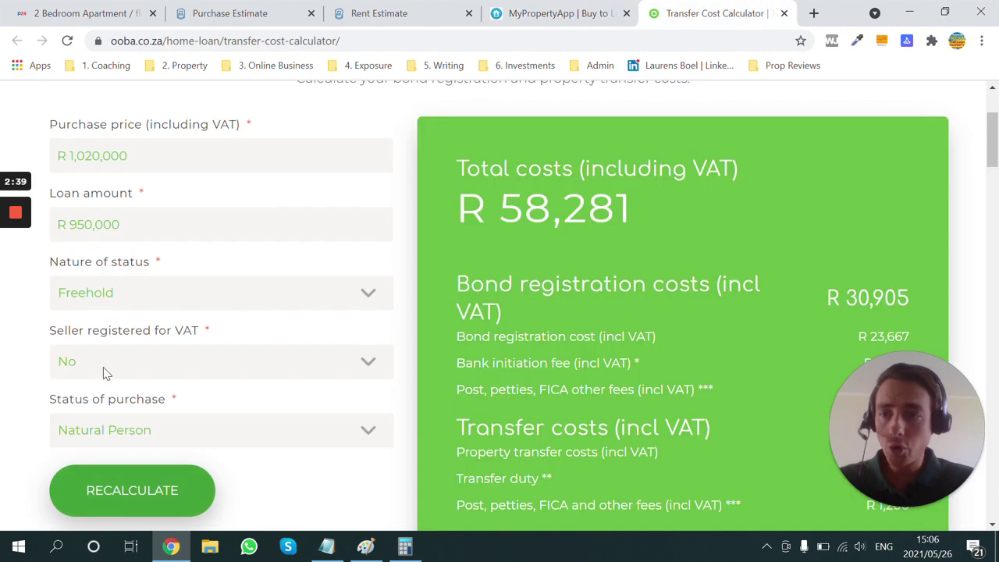
Step: Check the total costs in the ooba calculator, and enter 60,000 as the Transfer attorney cost in the deal's Buying Costs
scroll(122, 288, up, 2)
drag(643, 372, 450, 368)
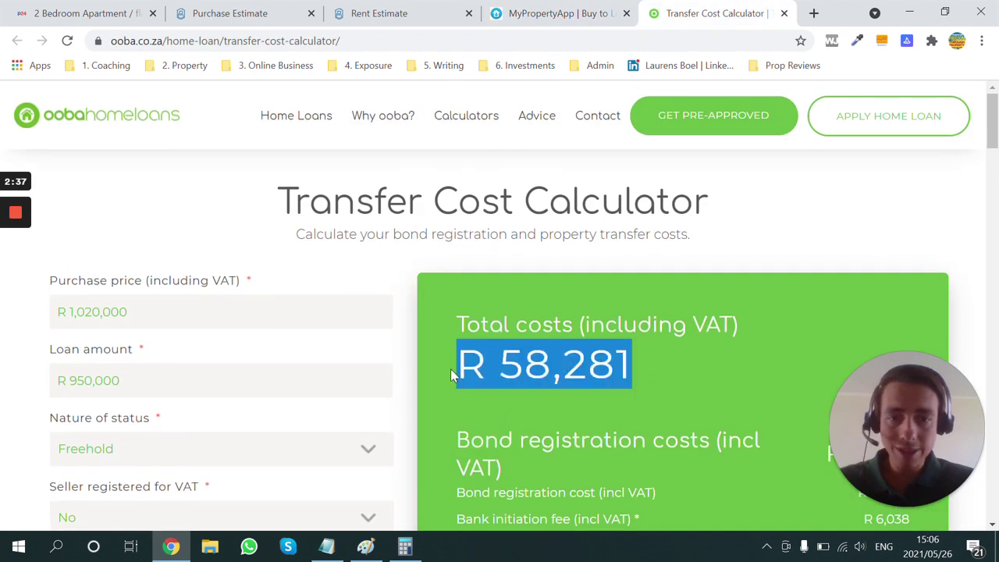
click(454, 25)
click(521, 24)
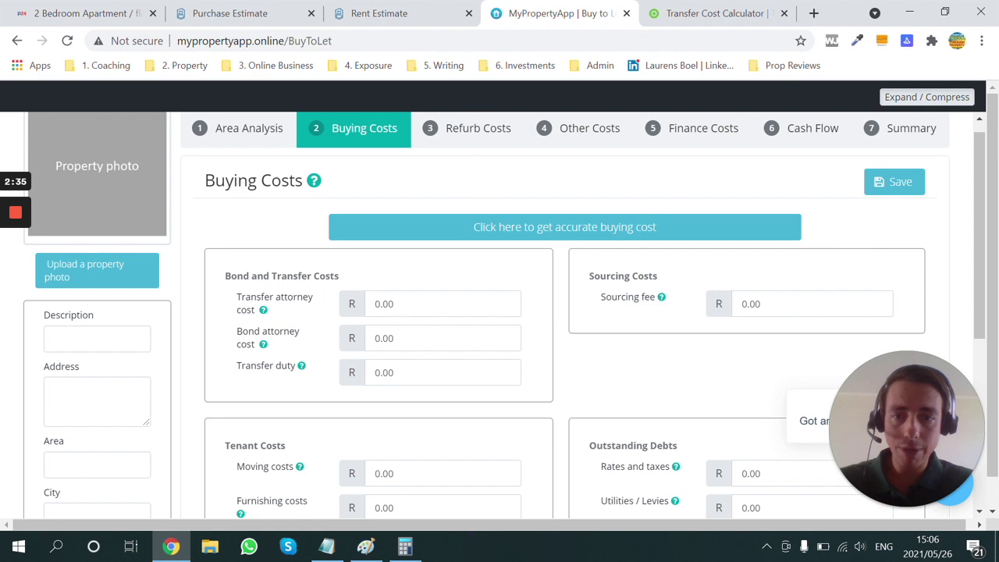
click(437, 303)
text(60000)
key(Tab)
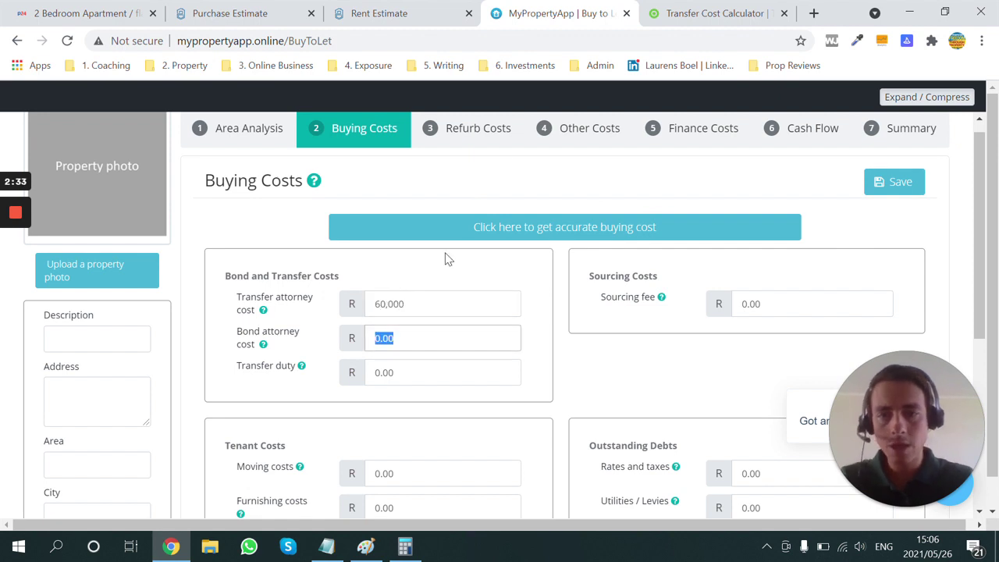
Step: In the deal's Finance Costs, set the bank finance loan to value to 90%
click(493, 139)
click(585, 139)
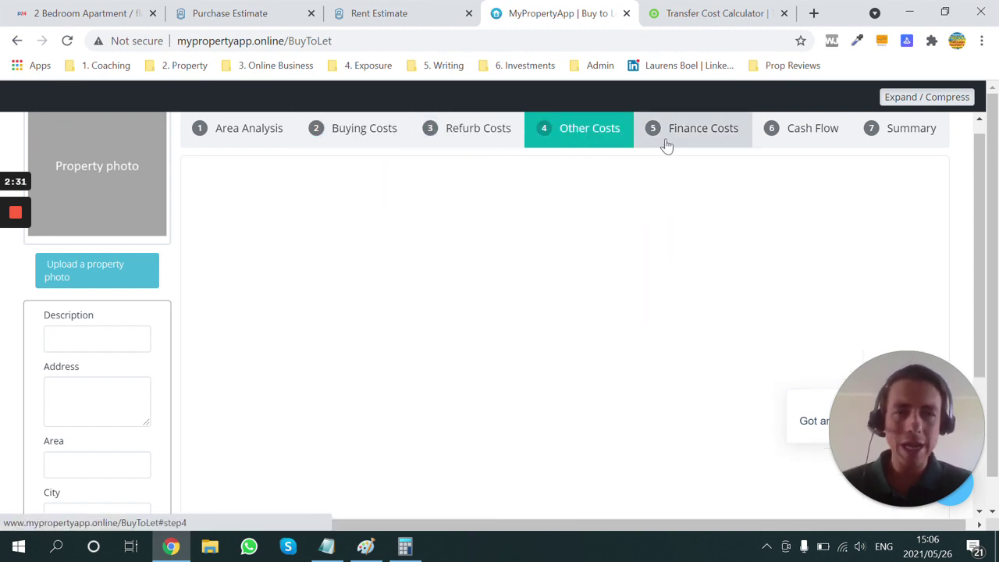
click(686, 141)
click(393, 344)
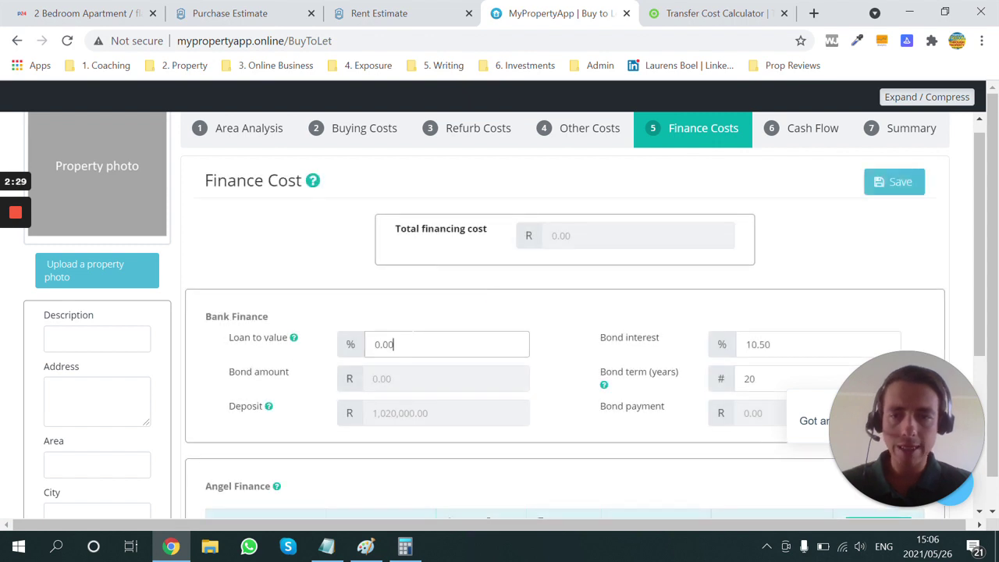
key(BackSpace)
key(BackSpace)
key(BackSpace)
key(BackSpace)
text(90)
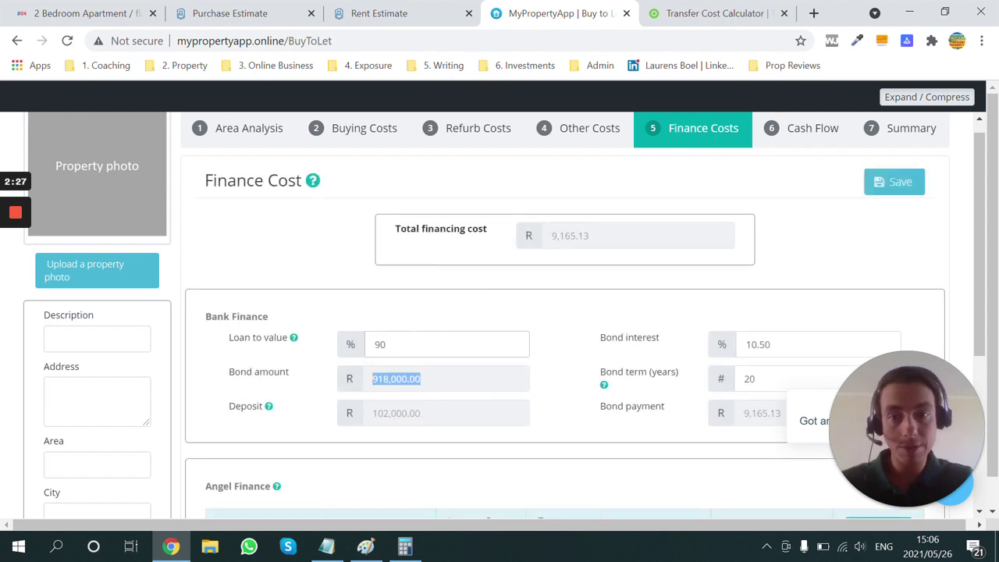
Step: Set the bond interest rate for the bank finance to 9%
key(Tab)
text(9)
key(Tab)
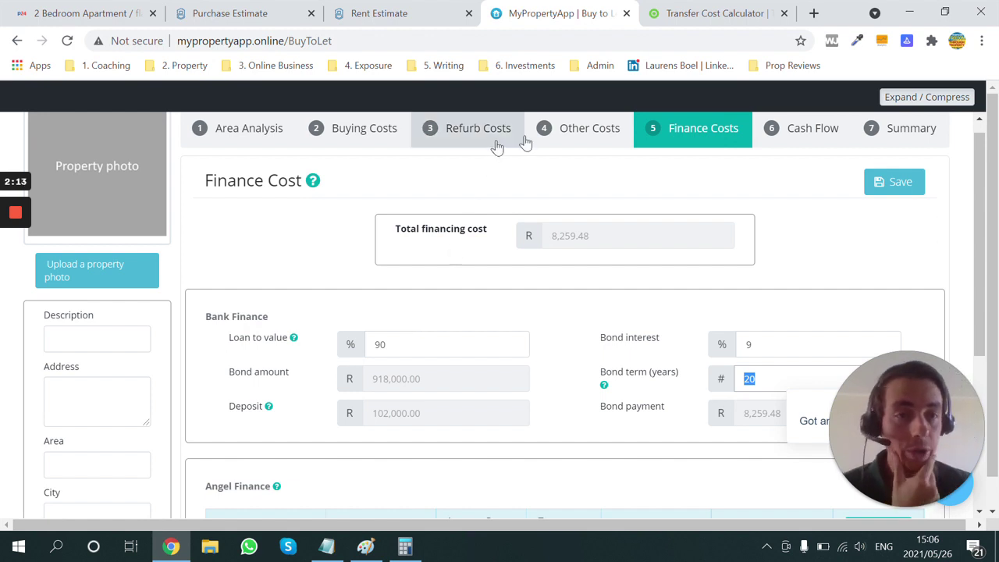
Step: Look up the levies in the Property24 listing and enter 1,800 as Levies in the deal's monthly Cash Flow expenses
click(796, 129)
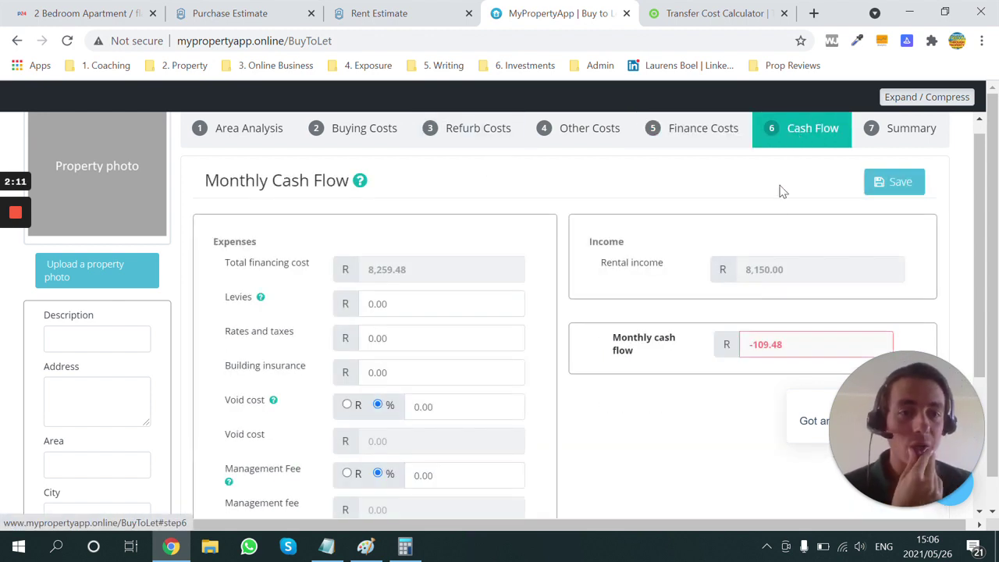
click(79, 10)
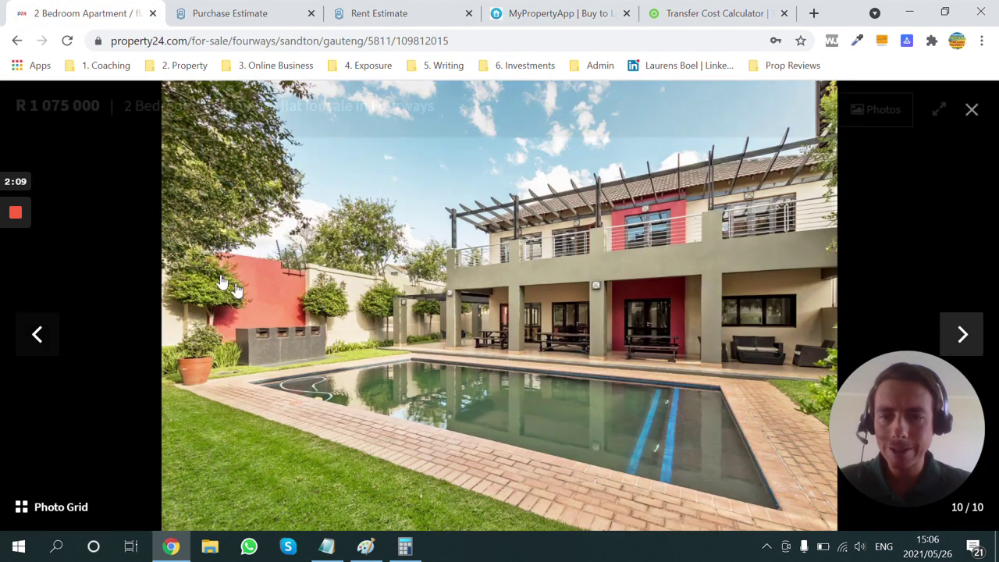
scroll(288, 367, down, 5)
scroll(289, 365, down, 3)
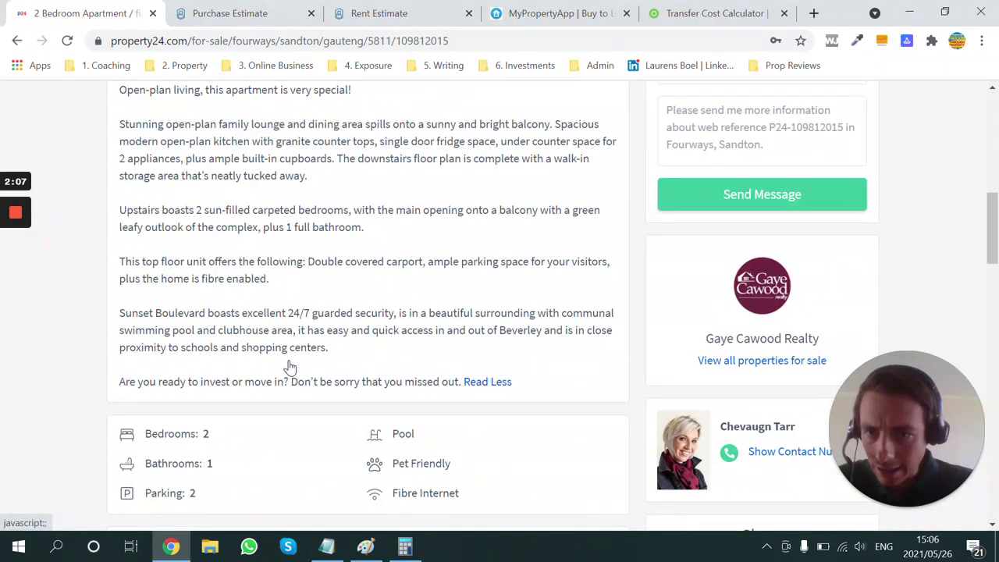
scroll(290, 366, down, 5)
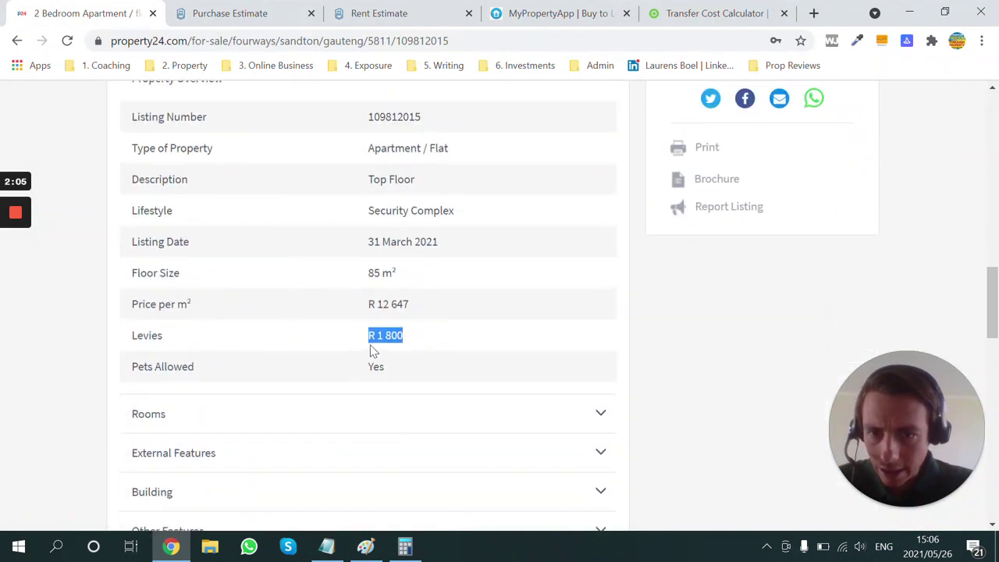
click(550, 15)
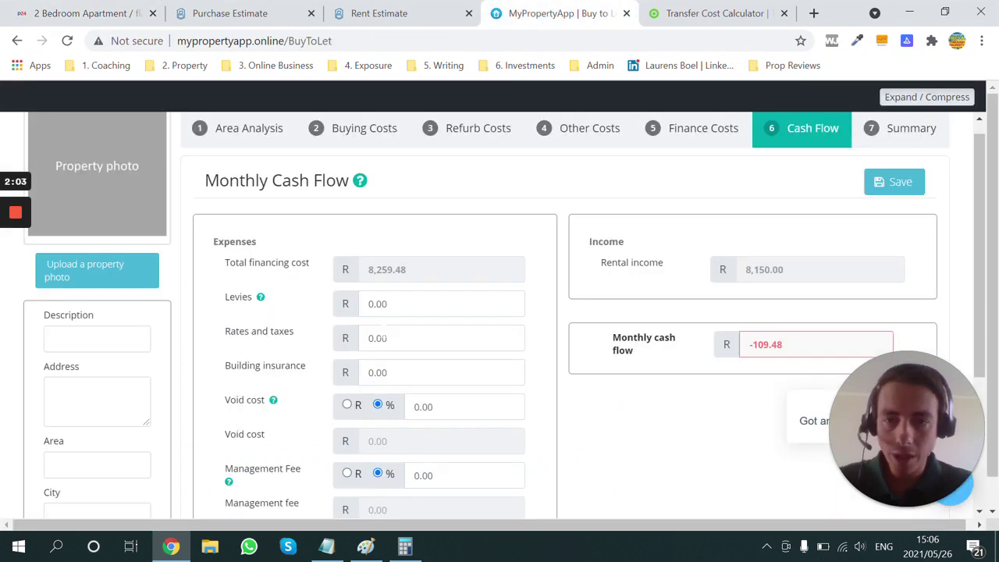
click(377, 304)
text(1800)
key(Tab)
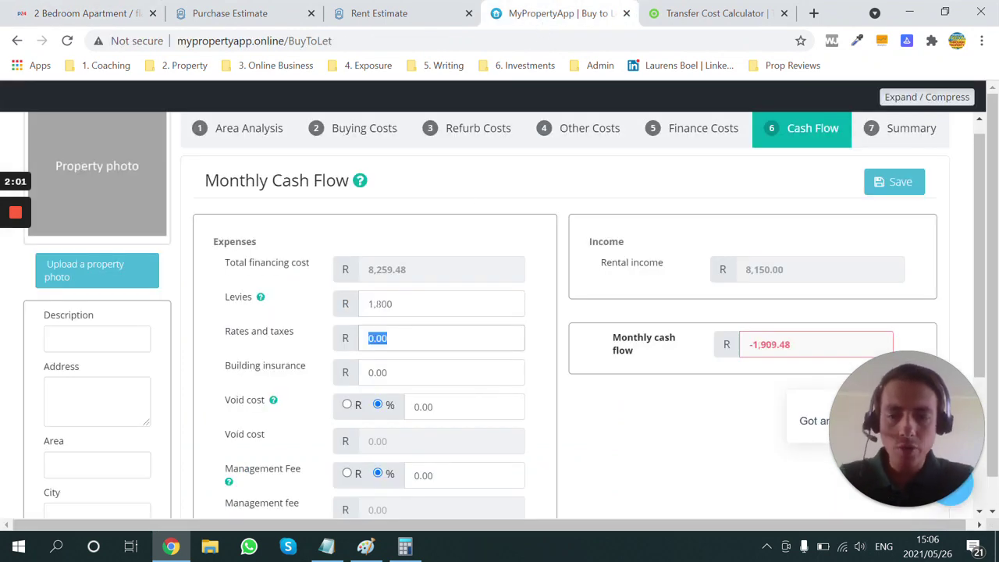
Step: Enter 650 as the monthly Rates and taxes expense
text(650)
key(Tab)
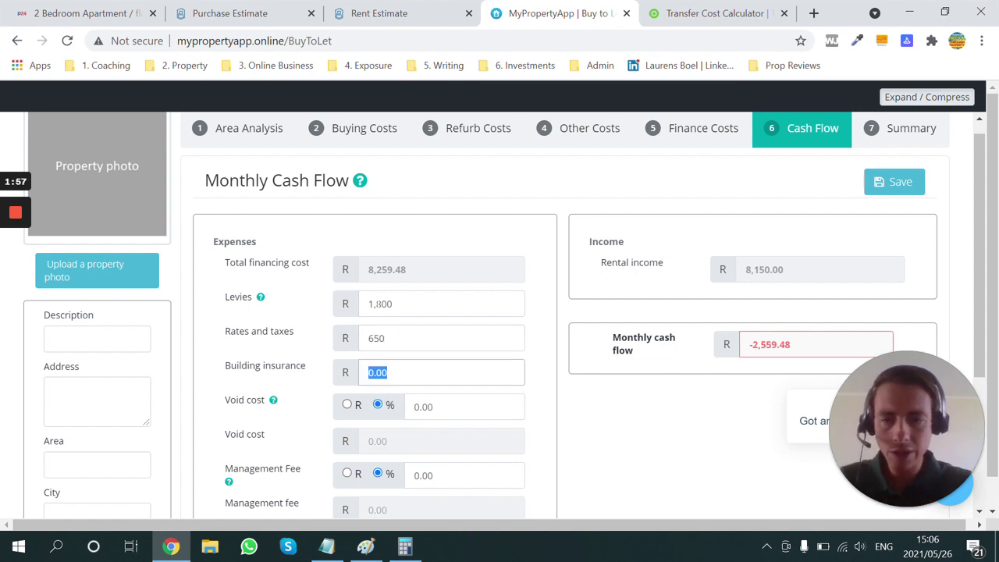
click(378, 304)
Step: Set the void cost to 2% and the management fee to 8% in the monthly expenses
scroll(378, 304, down, 1)
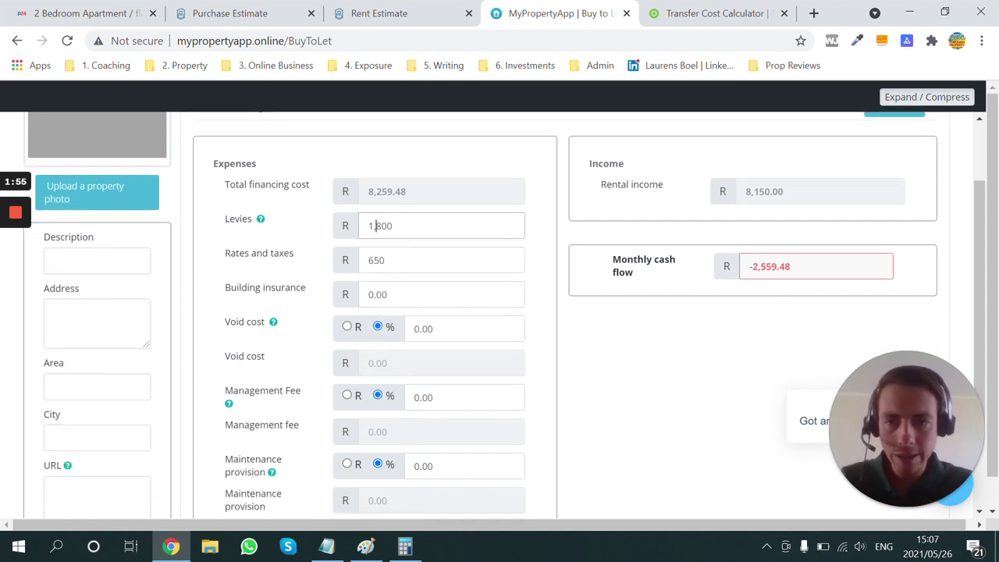
click(414, 328)
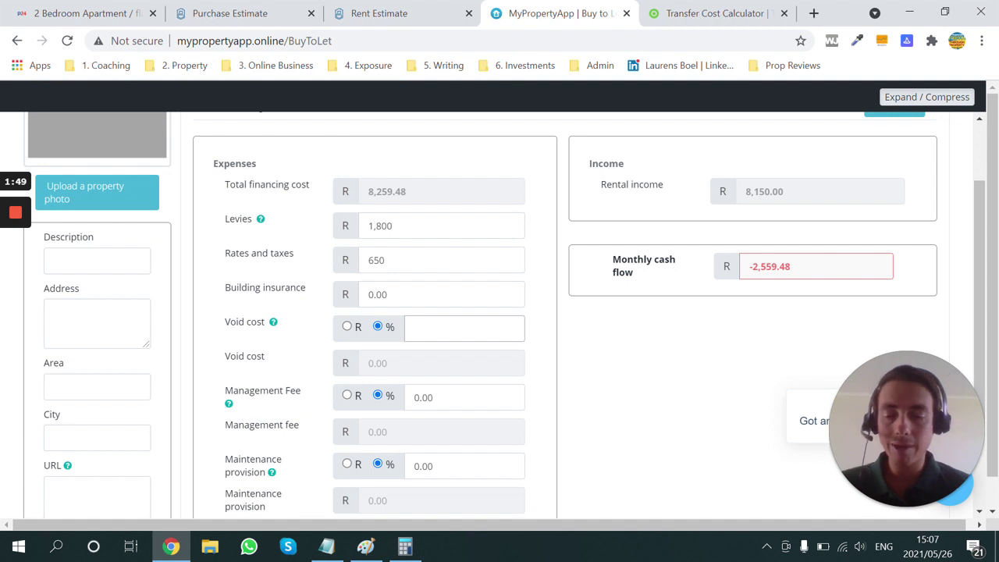
text(2)
key(Tab)
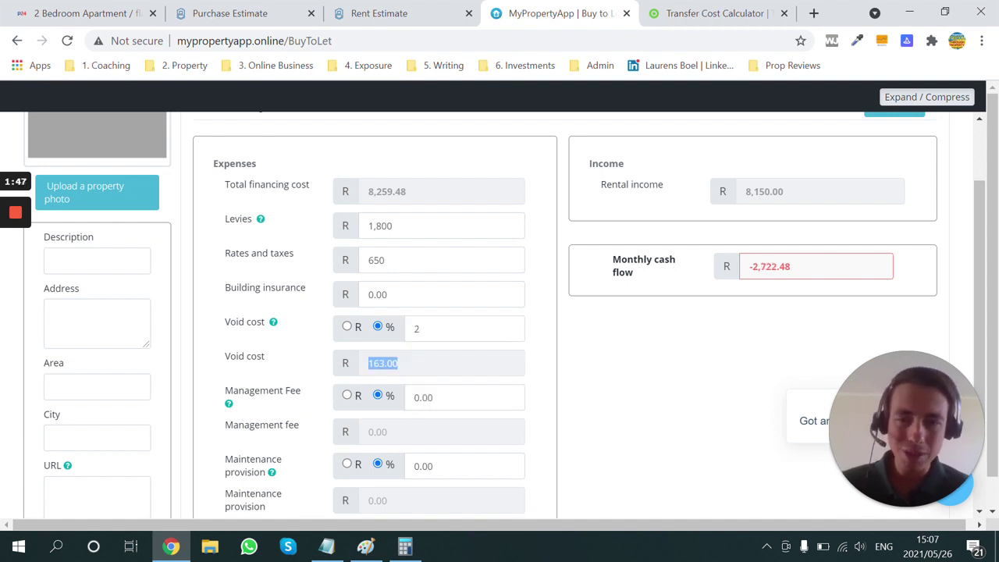
key(Tab)
key(Tab)
text(8)
key(Tab)
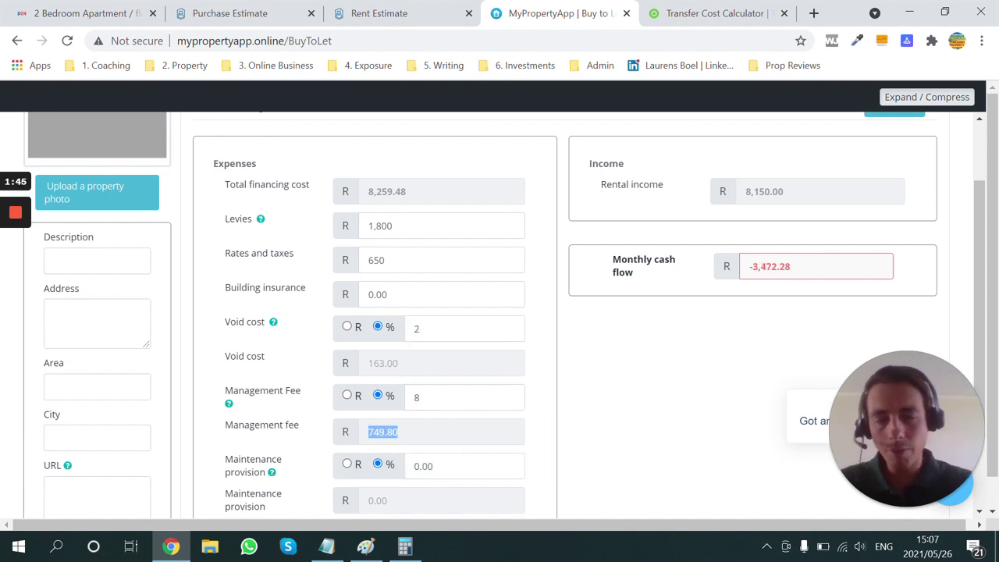
Step: Set the maintenance provision to 5% and leave the Other expense without an amount
scroll(422, 353, down, 2)
click(419, 331)
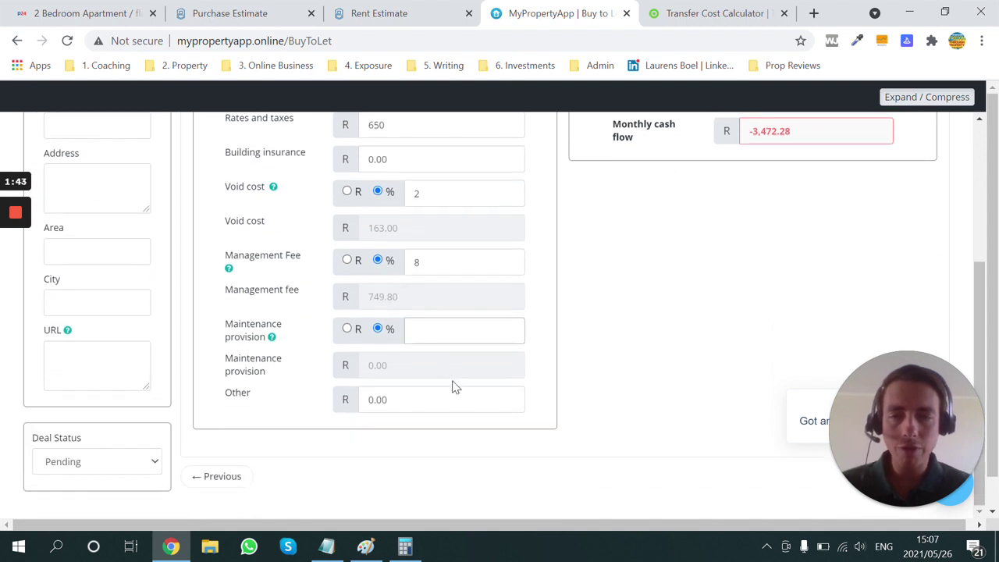
text(5)
key(Tab)
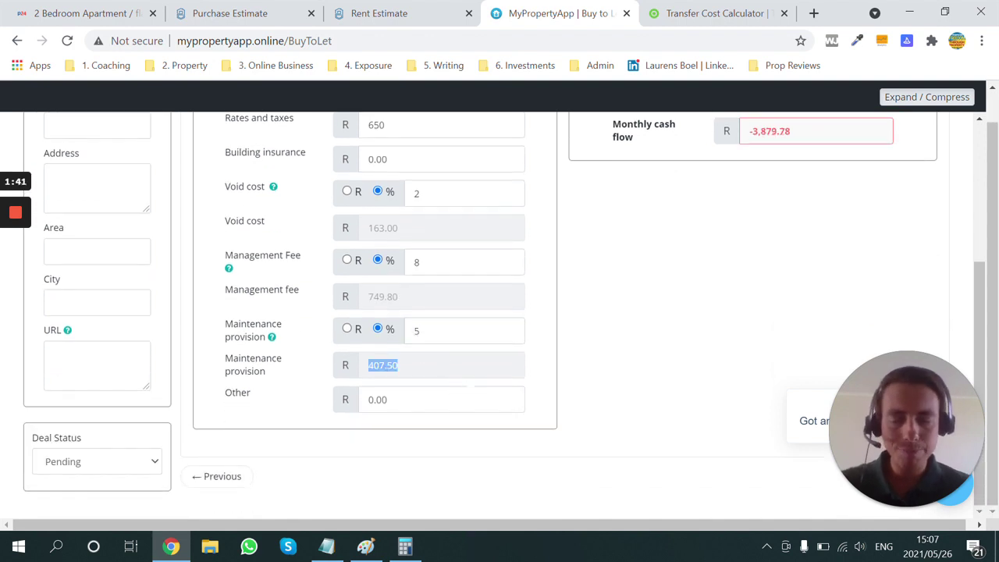
key(Tab)
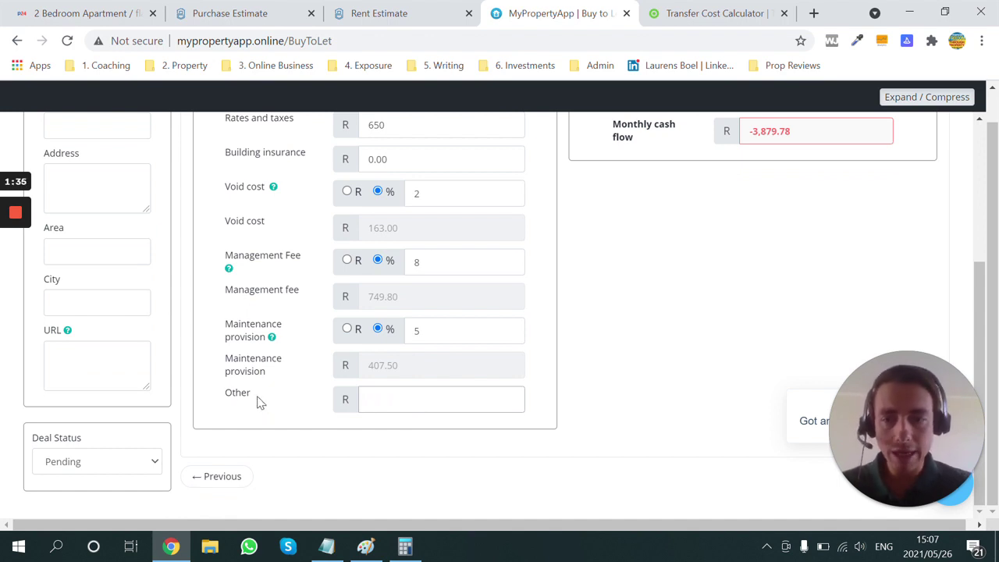
drag(261, 402, 220, 399)
click(437, 398)
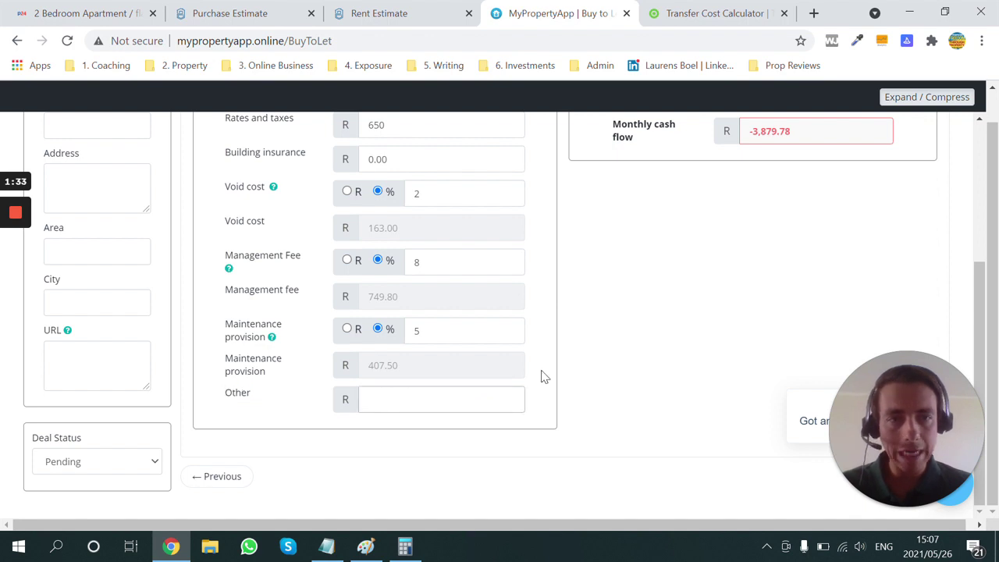
Step: Check the resulting monthly cash flow against the rental income and expenses
scroll(543, 377, up, 2)
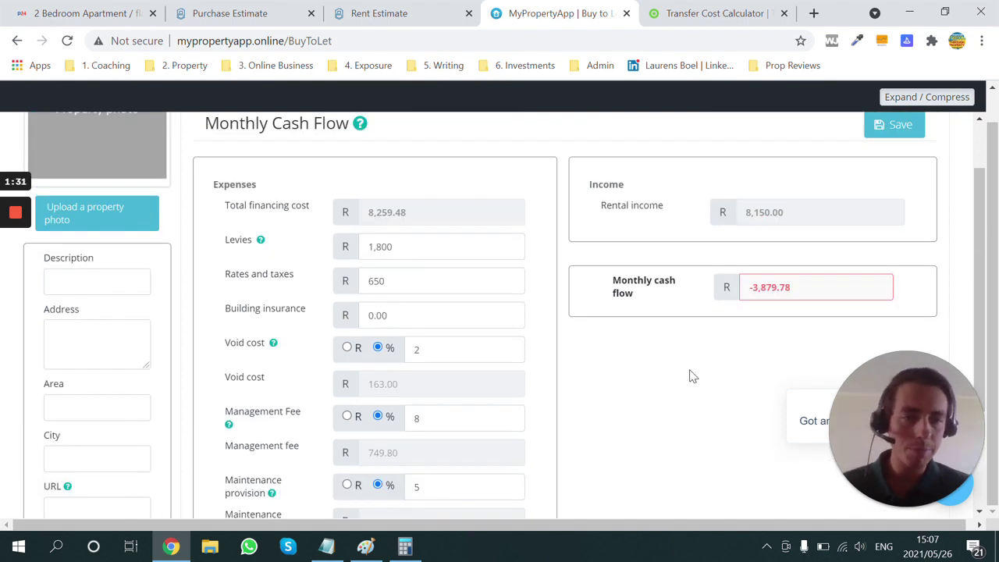
drag(791, 287, 737, 301)
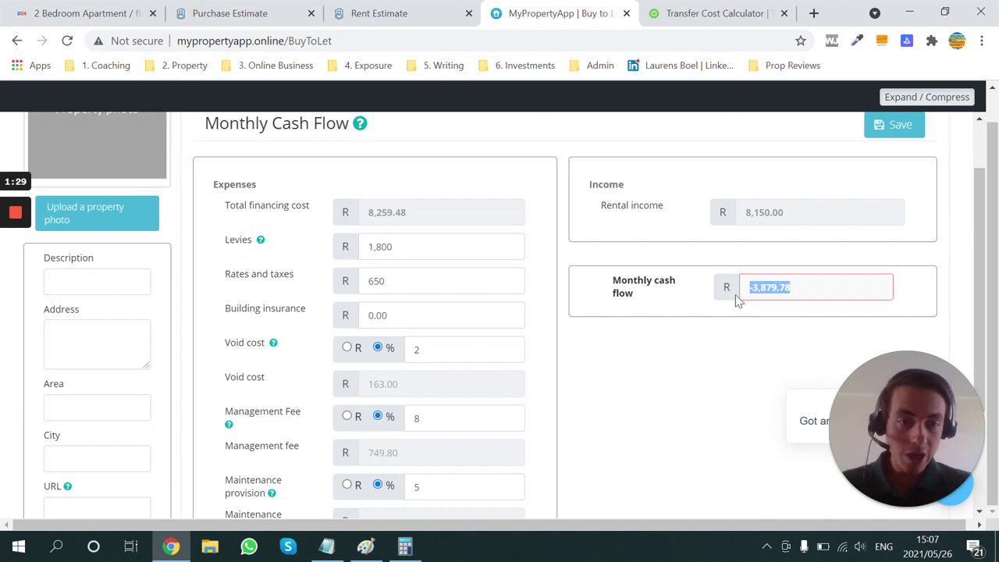
scroll(735, 343, up, 1)
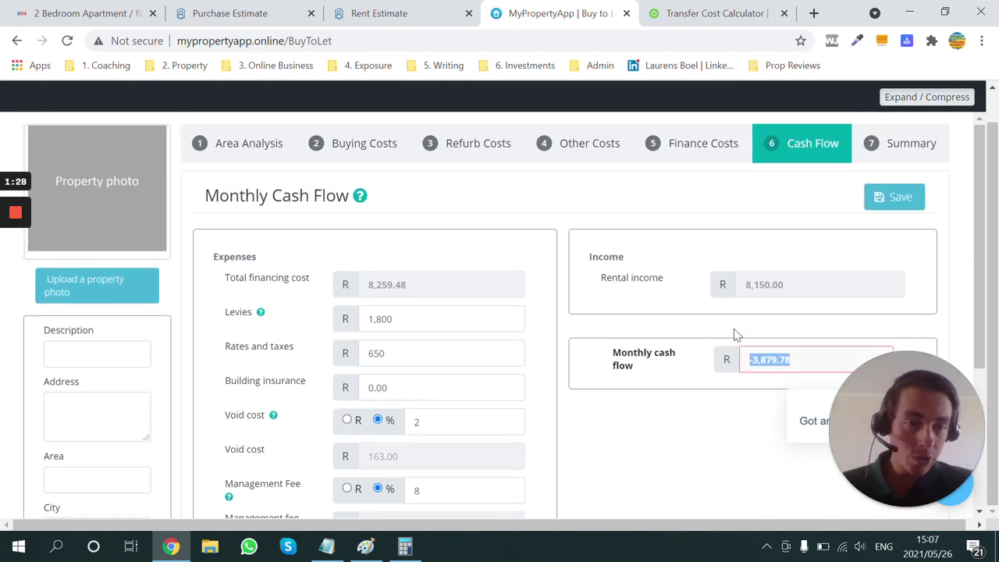
Step: Open the deal's Summary overview and review the yields, projected ROI, debt ratio and MOE ratio
click(909, 142)
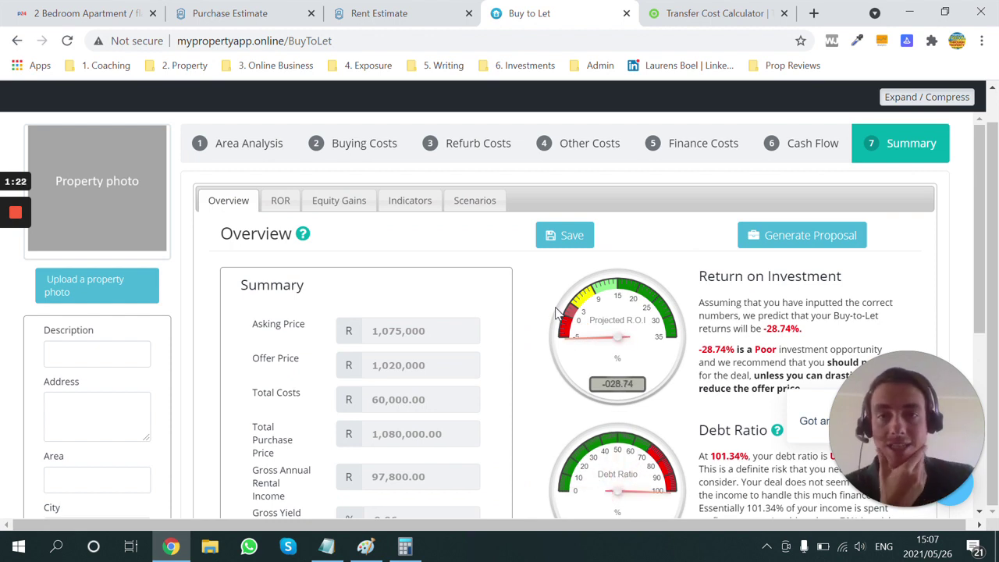
scroll(521, 307, down, 5)
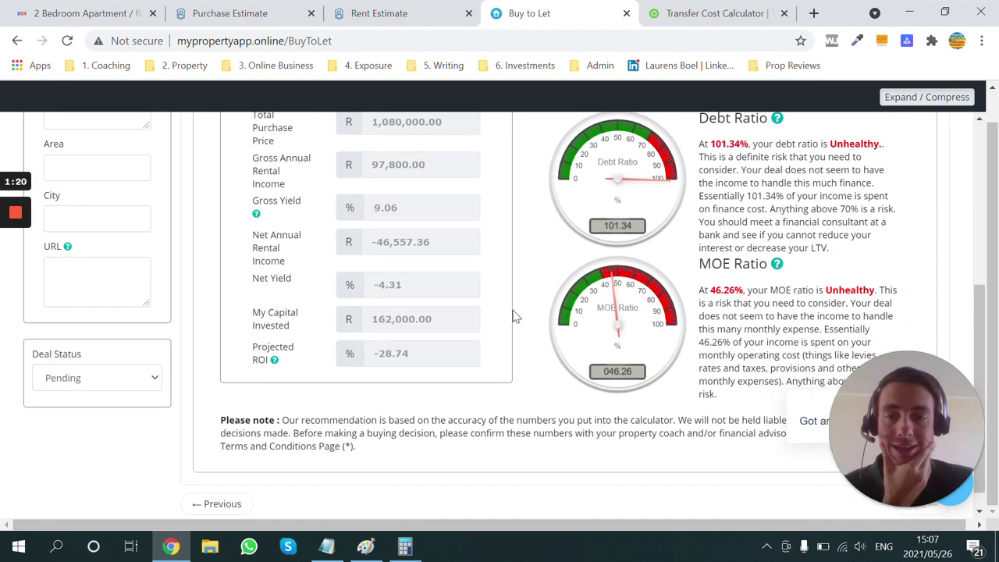
scroll(421, 304, up, 5)
Step: In the ROR variables of the Summary, set the yearly expense increase to 6.5% and the yearly rental increase to 8%
click(289, 207)
scroll(528, 287, down, 1)
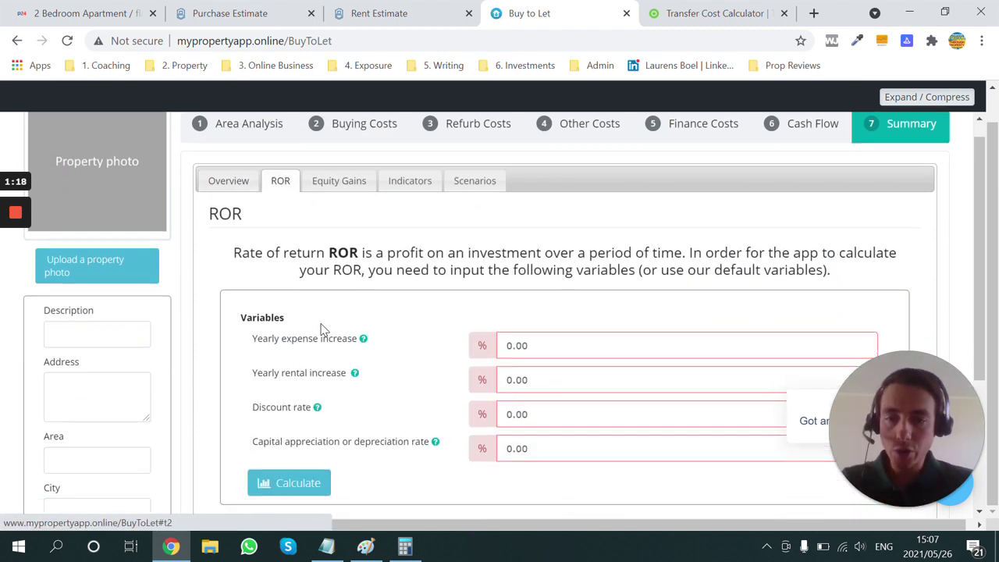
click(527, 287)
key(Tab)
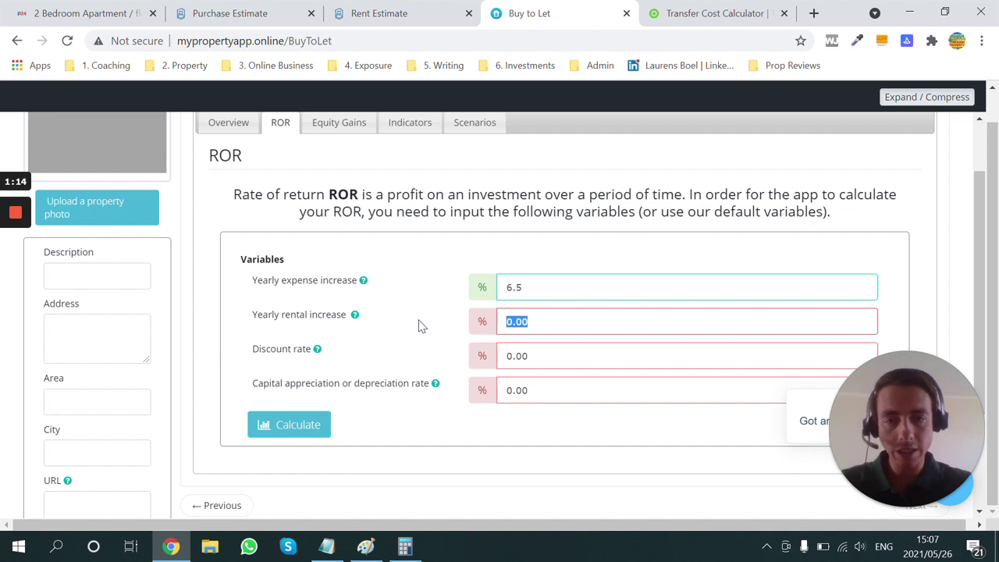
text(8)
key(Tab)
Step: Set the discount rate to 10% and the capital appreciation rate to 7%, and calculate the rate of return
text(10)
key(Tab)
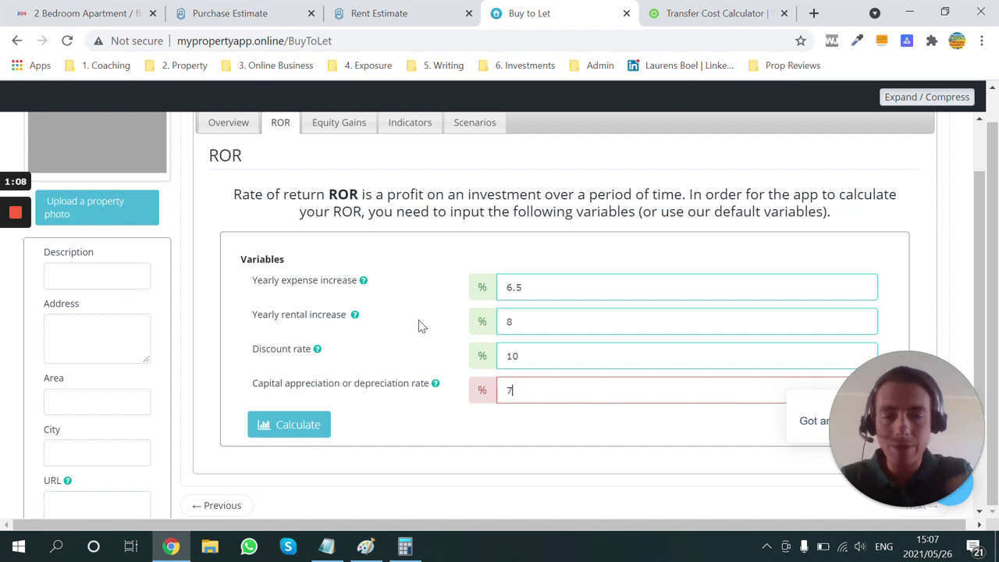
text(7)
key(Tab)
scroll(413, 380, down, 1)
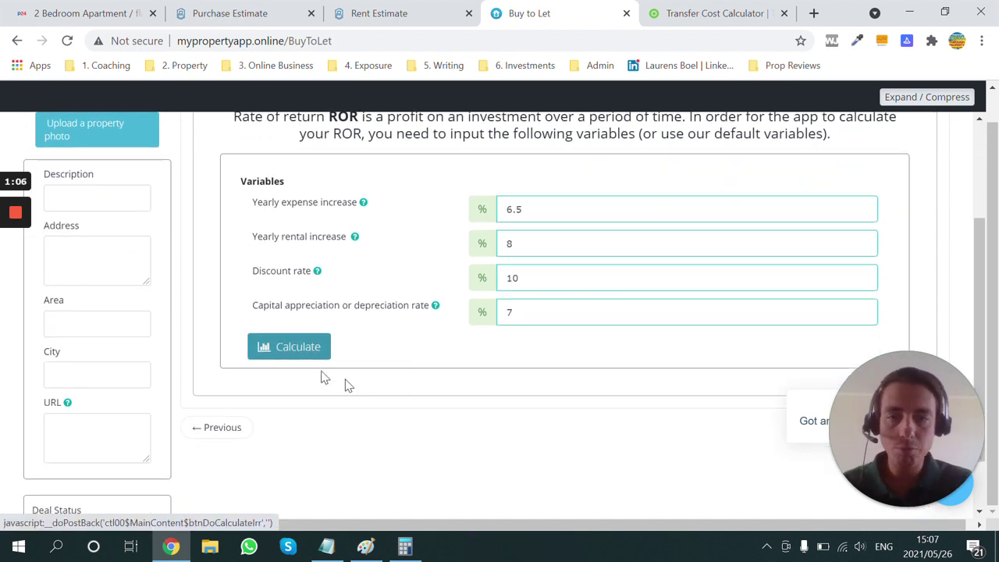
click(293, 345)
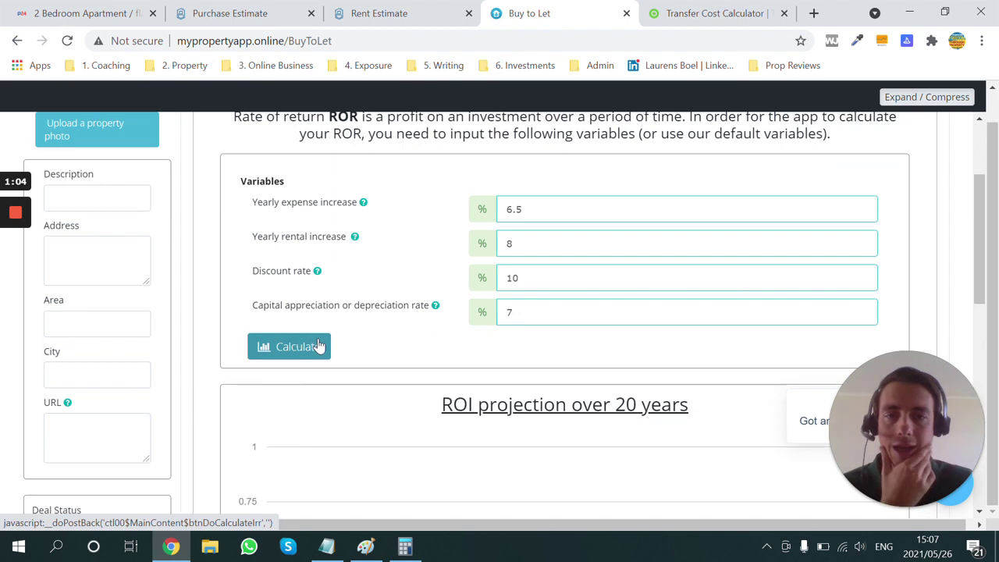
Step: Examine the projection chart of yearly income, expenses and cash flow over 20 years
scroll(355, 328, down, 6)
scroll(355, 328, down, 2)
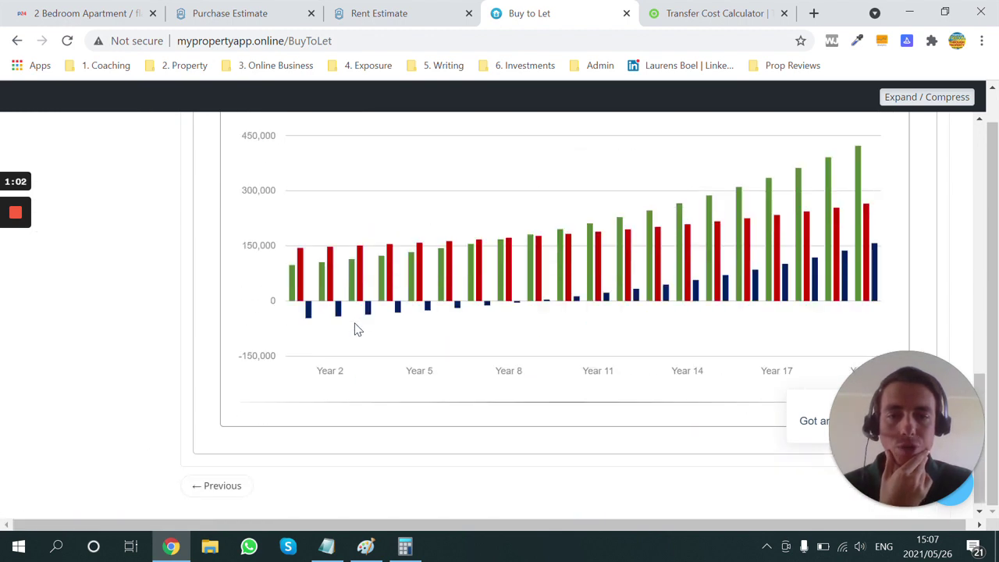
mouse_move(291, 327)
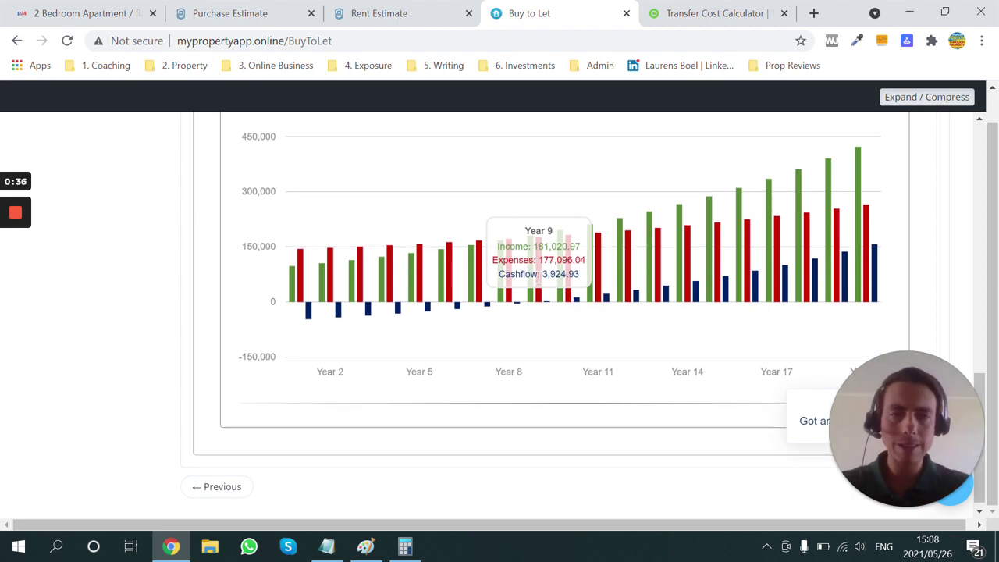
Step: Open Equity Gains and examine the charts for equity gain and bond repayment over 20 years
scroll(392, 240, up, 10)
click(343, 203)
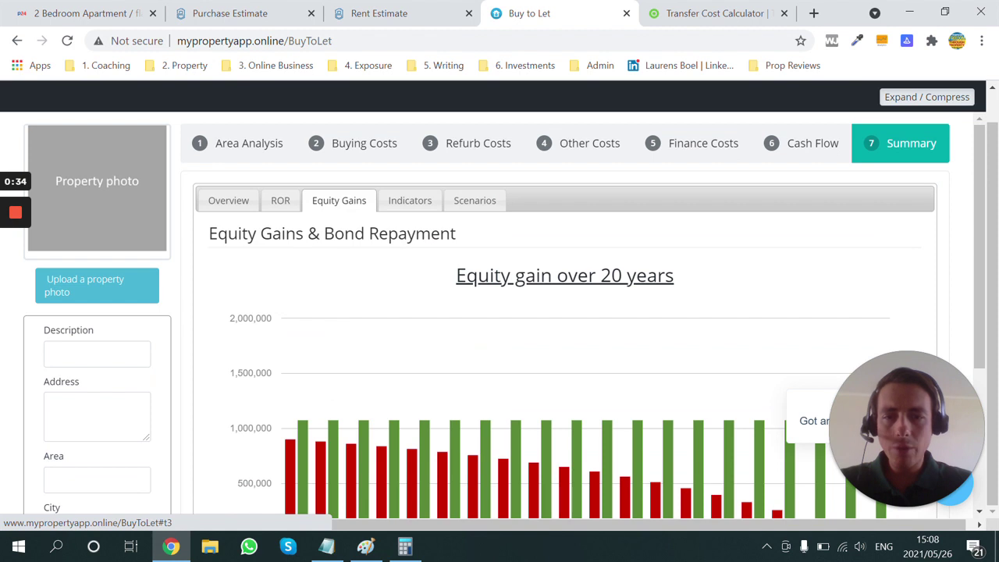
scroll(384, 265, down, 3)
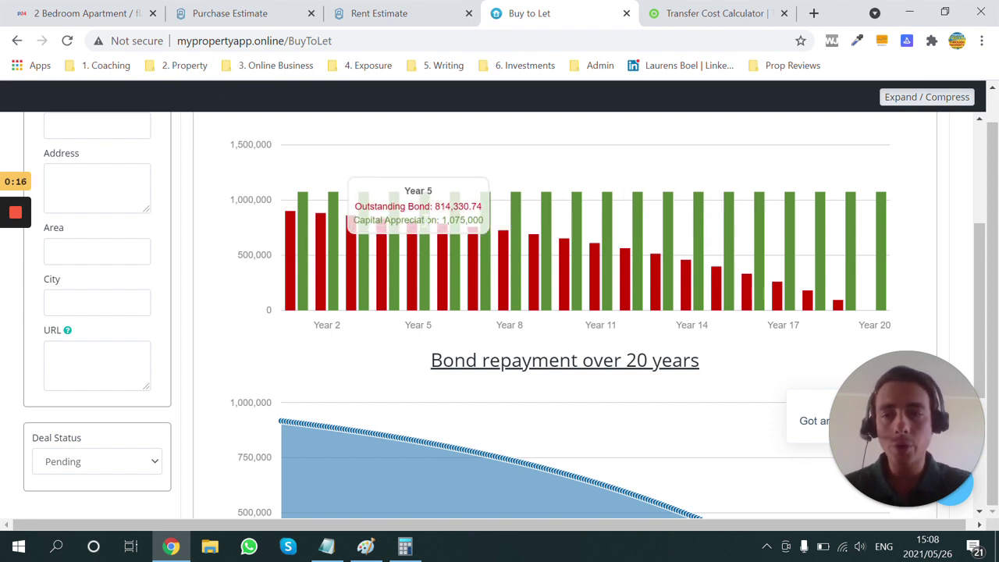
scroll(702, 351, down, 2)
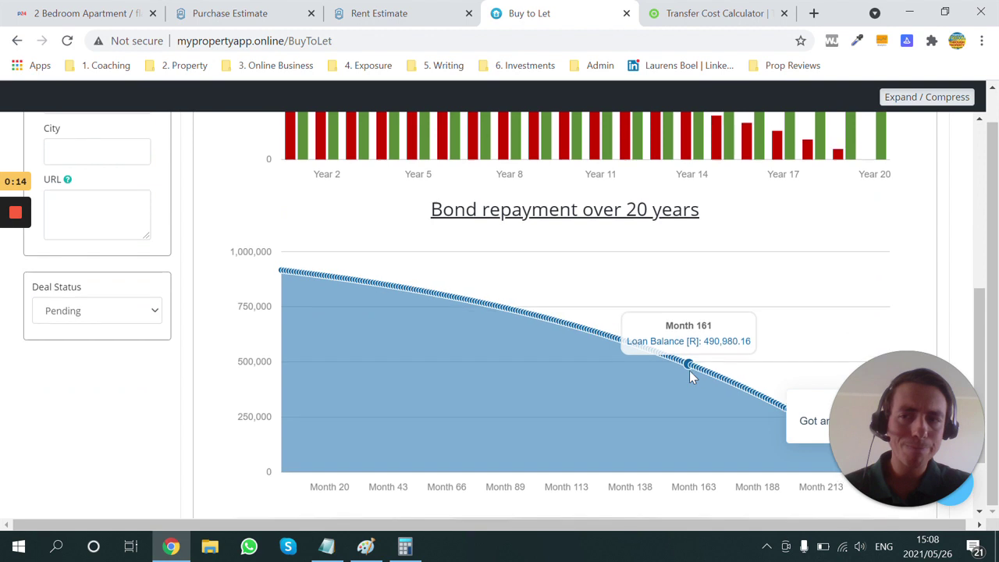
scroll(663, 371, up, 6)
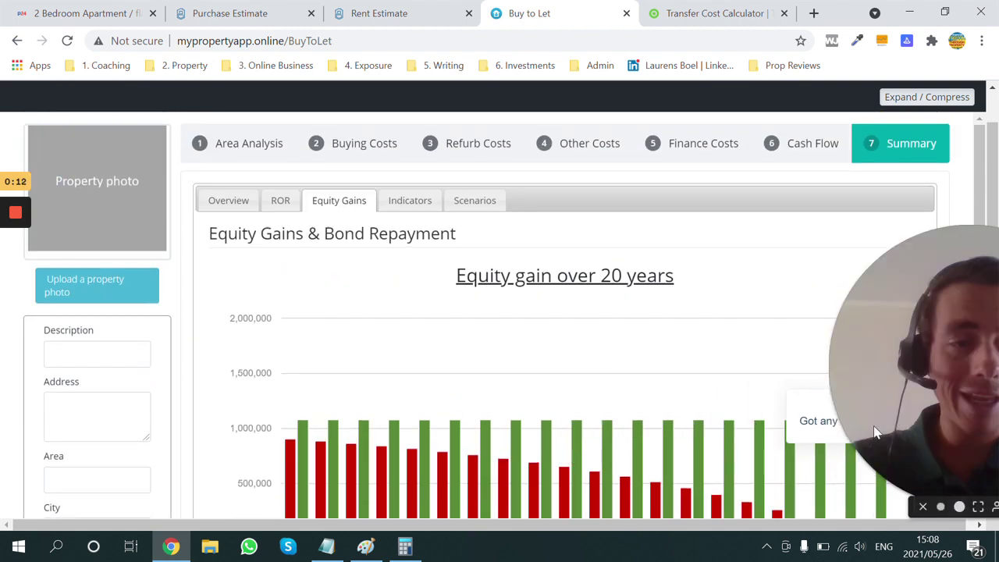
drag(875, 431, 697, 364)
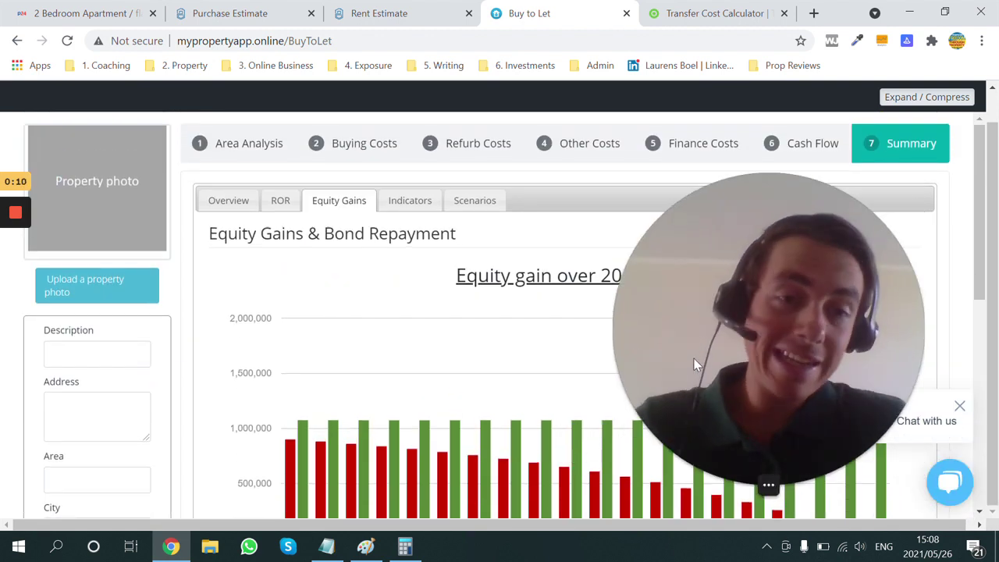